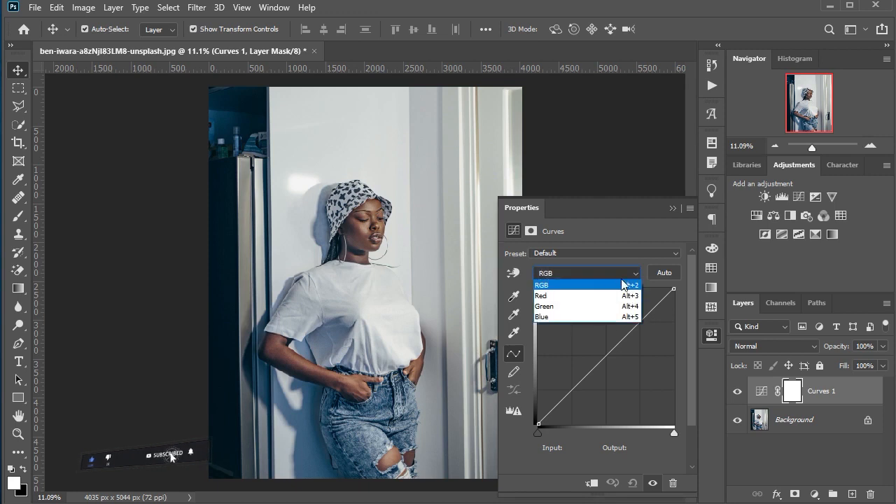
Step: In the Curves adjustment, pull the Red curve down to input 243, output 12, and the Green curve down to input 239, output 21
left_click(605, 293)
left_click_drag(635, 327, 668, 418)
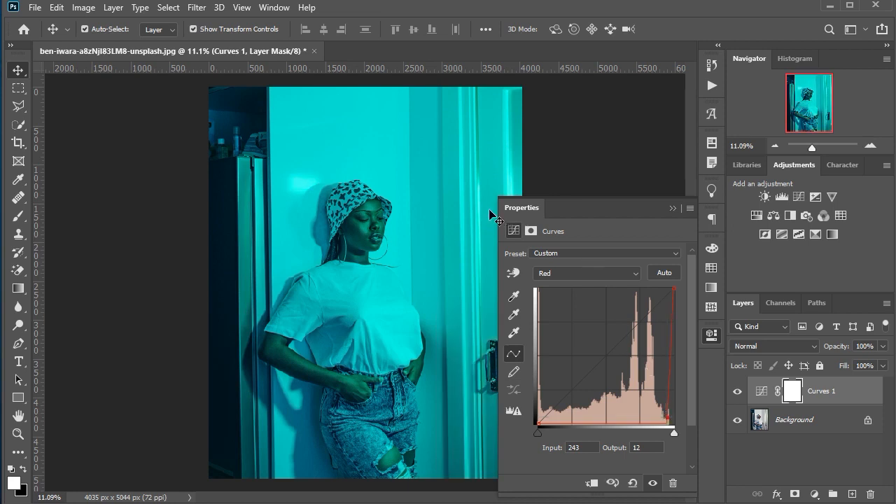
left_click(597, 272)
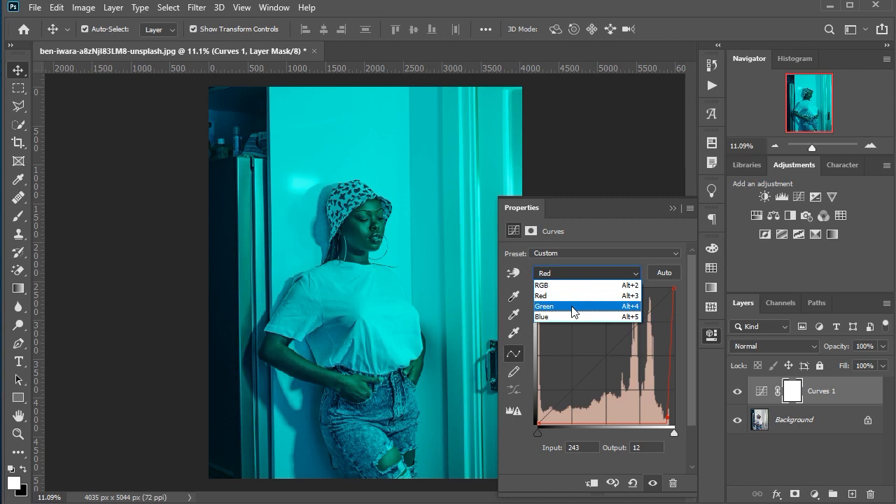
left_click(581, 308)
left_click_drag(627, 332, 664, 414)
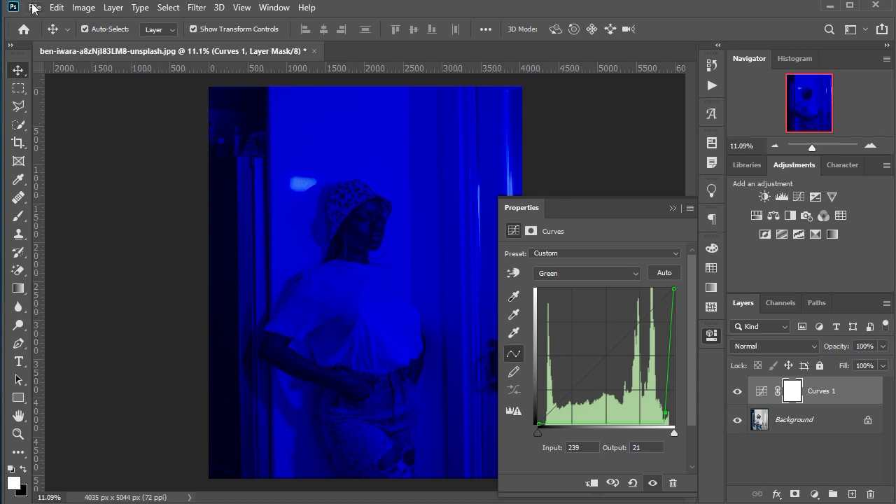
Step: Save the blue-tinted image as a JPEG named 1 in New folder, accepting Maximum quality 12
left_click(34, 8)
left_click(72, 174)
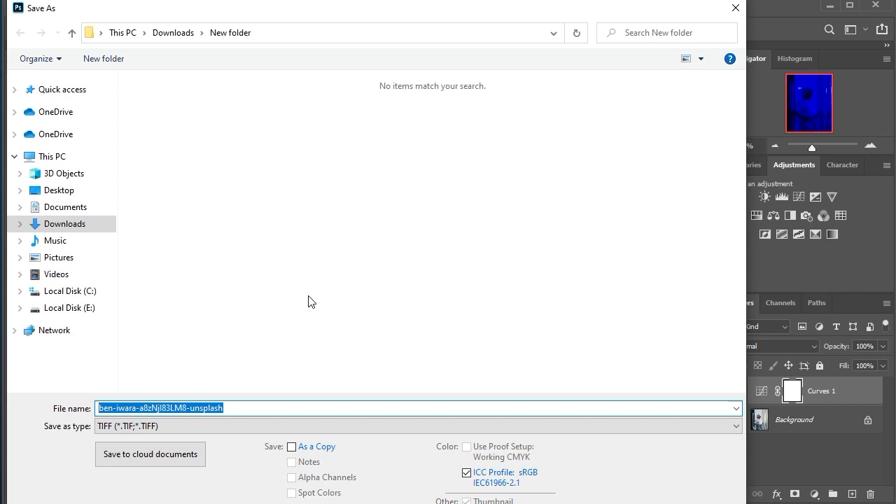
left_click(234, 424)
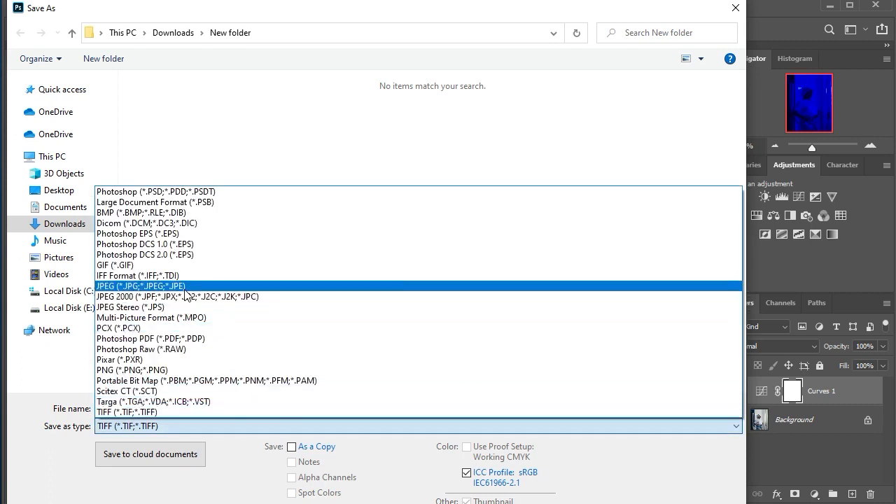
left_click(188, 289)
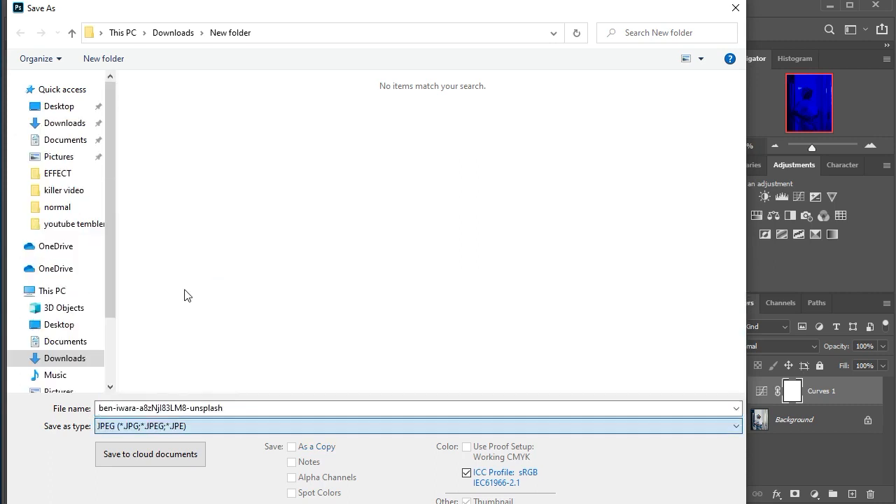
left_click(241, 408)
type("1")
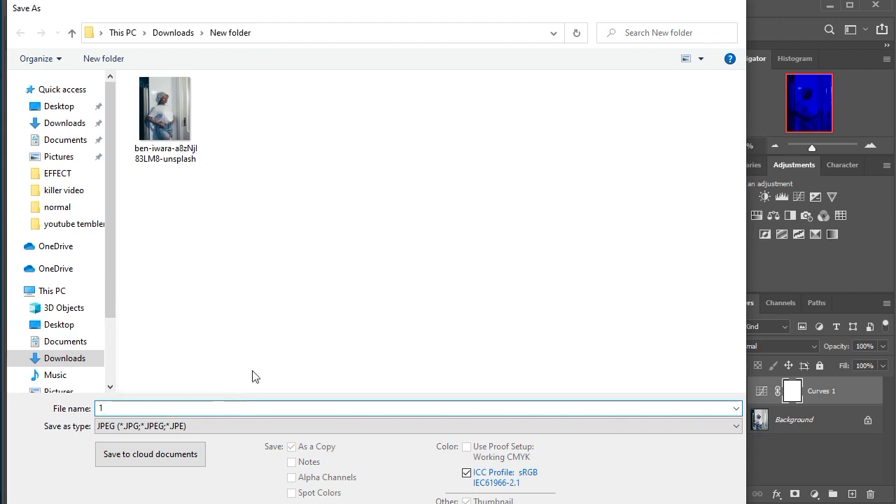
key("Return")
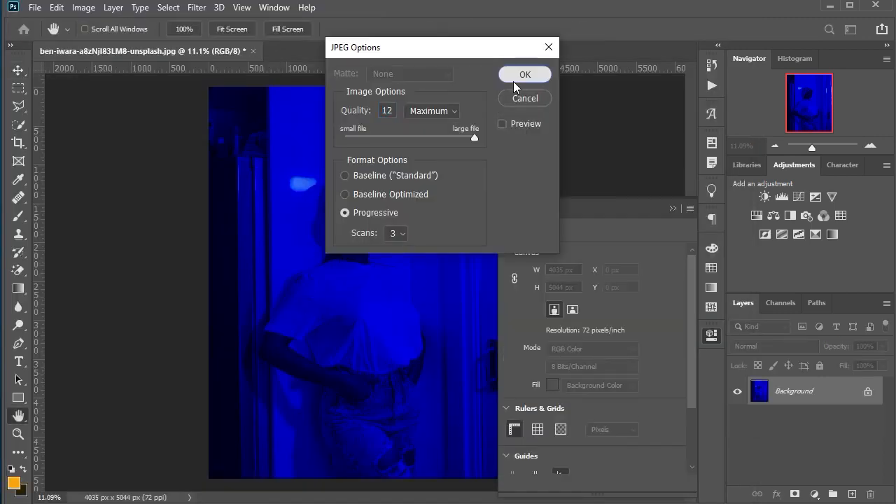
key("Return")
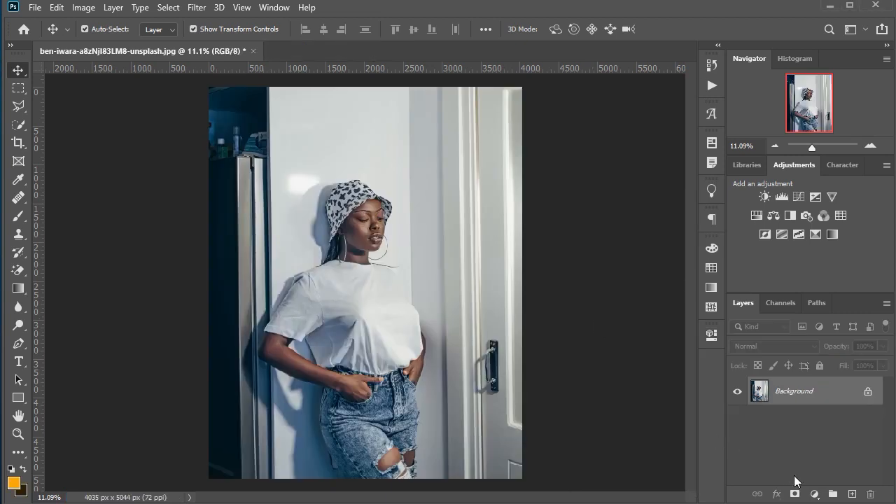
Step: Add a Curves adjustment layer above the original photo and pull its Red curve down to input 244, output 21
left_click(814, 495)
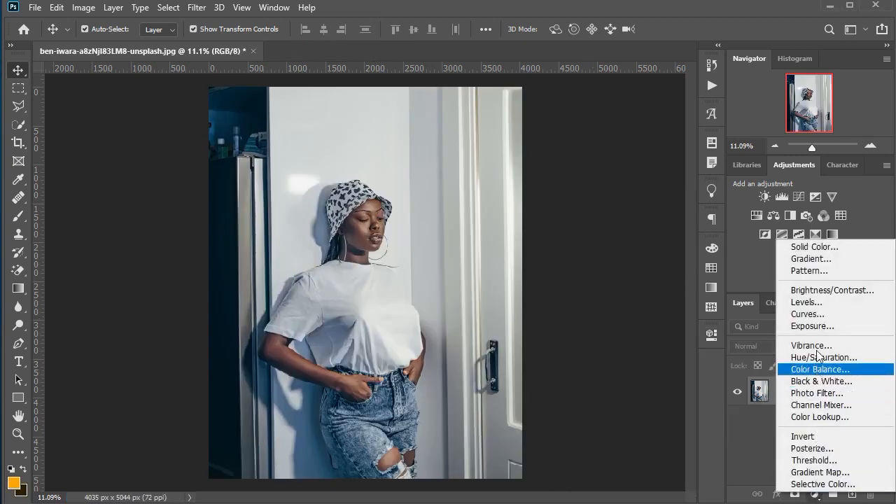
left_click(806, 314)
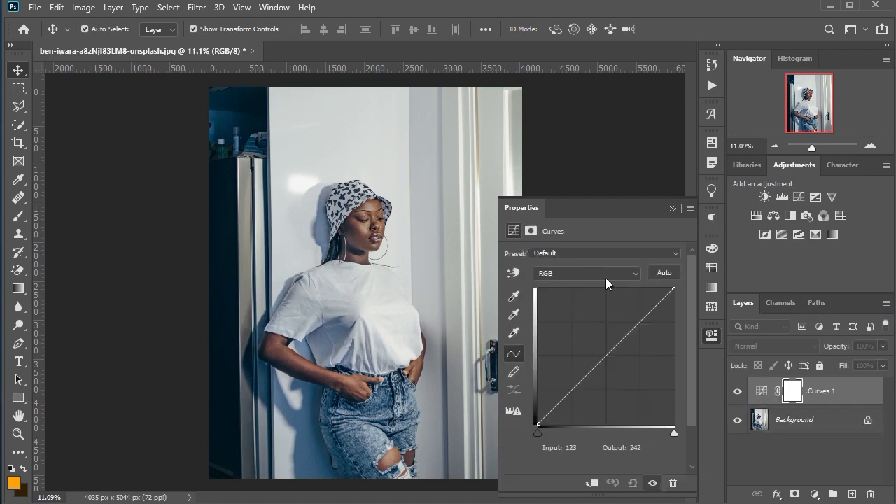
left_click(606, 279)
left_click(592, 285)
left_click_drag(634, 325, 668, 413)
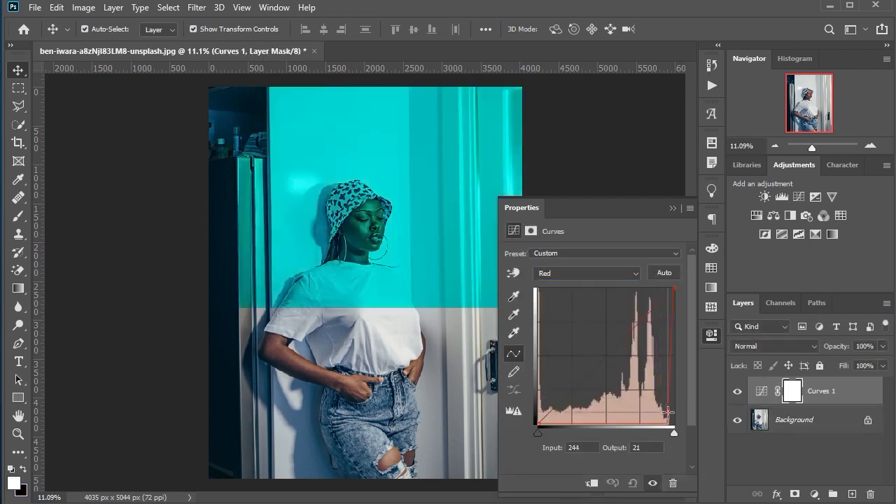
Step: Pull the Blue curve of the same adjustment down to input 247, output 29
left_click(595, 275)
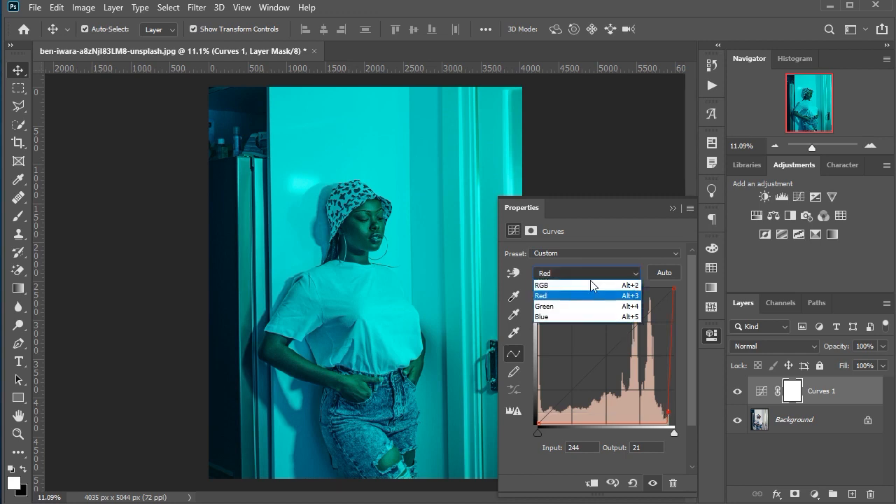
left_click(567, 316)
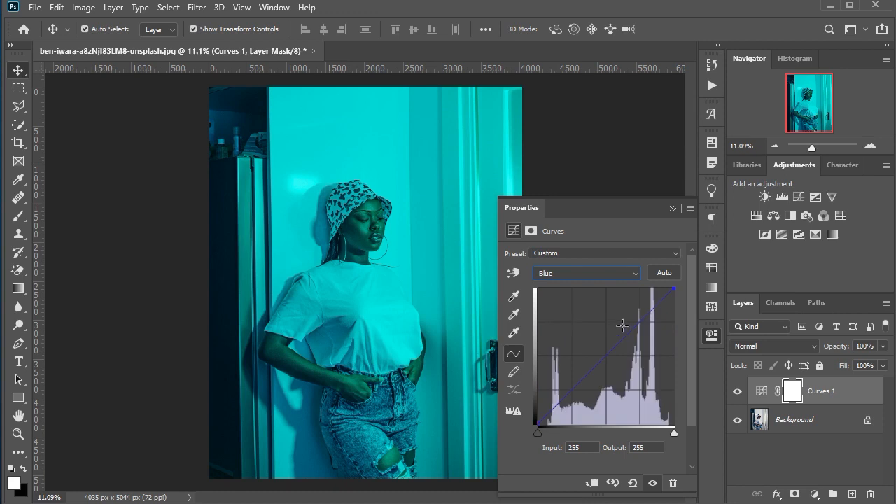
left_click_drag(634, 328, 669, 408)
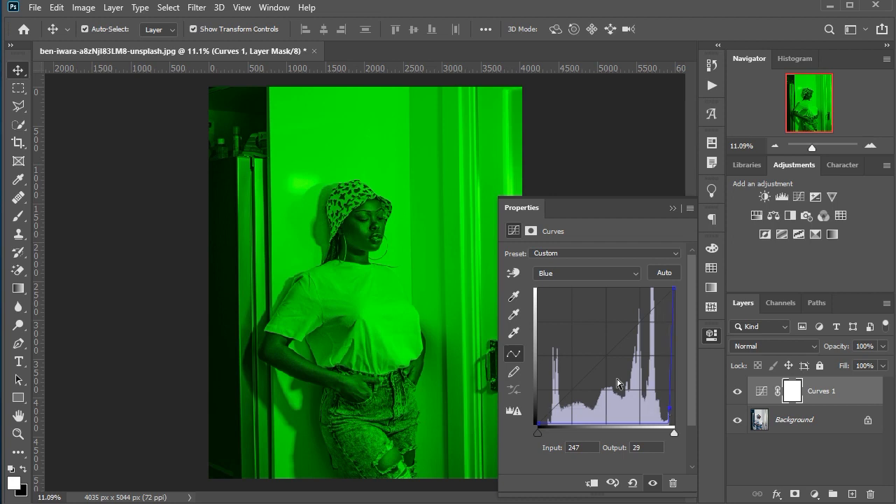
left_click(34, 8)
left_click(350, 156)
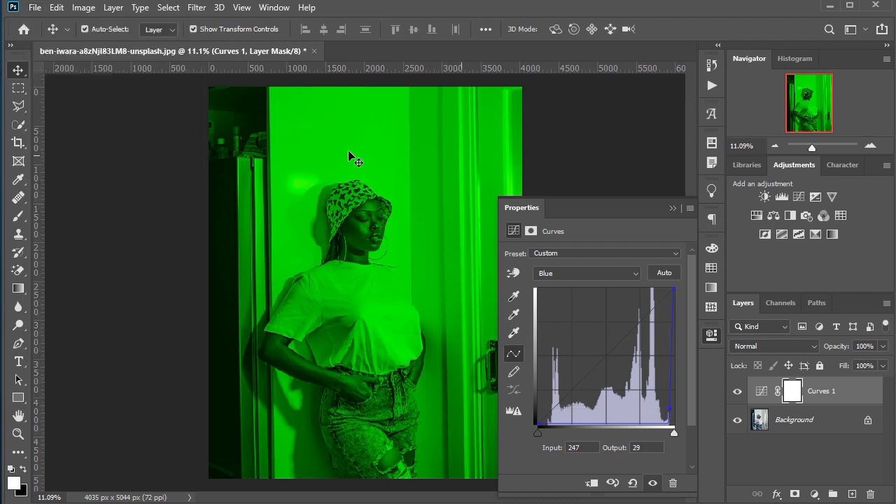
left_click(176, 129)
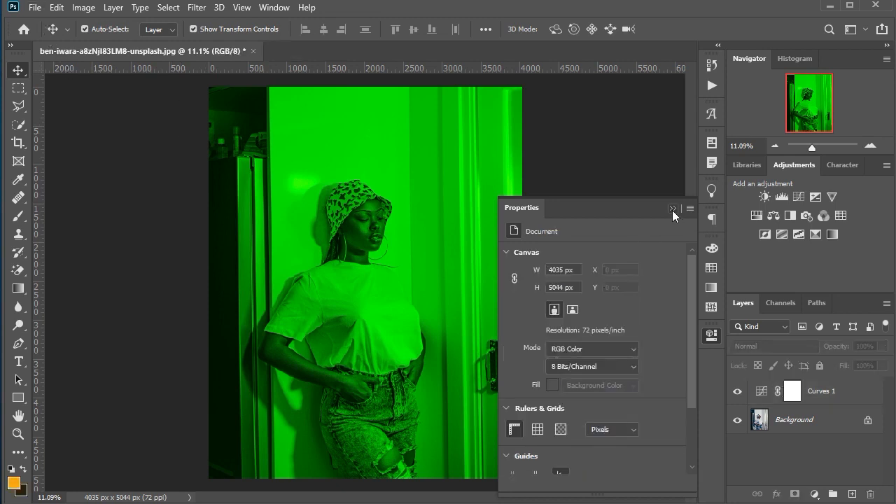
Step: Save the green-tinted image as a JPEG named 2 in New folder, accepting the JPEG options
left_click(672, 209)
left_click(35, 8)
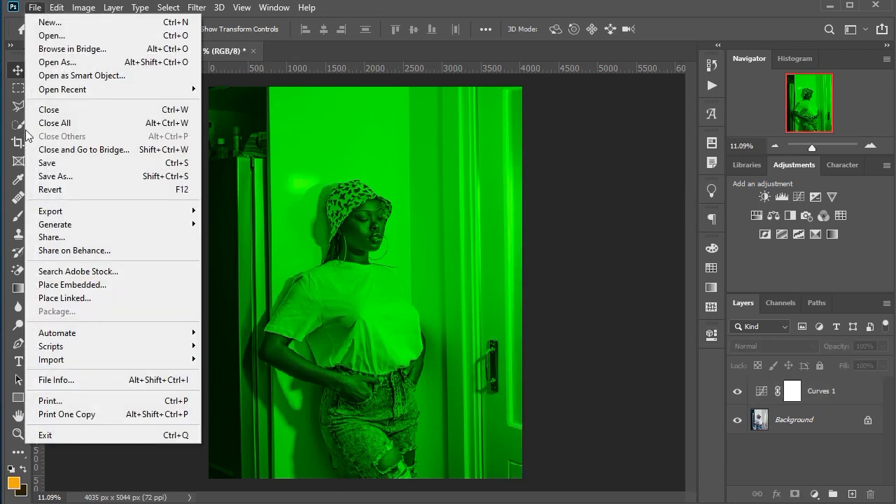
left_click(50, 177)
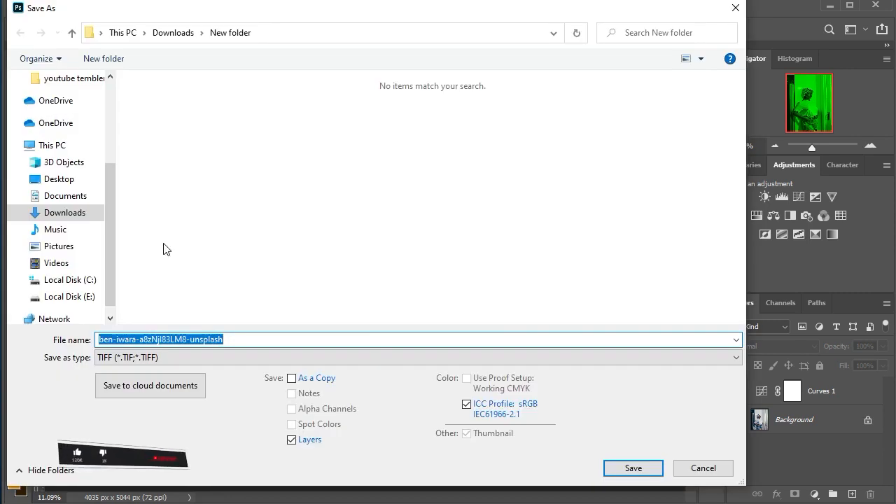
type("2")
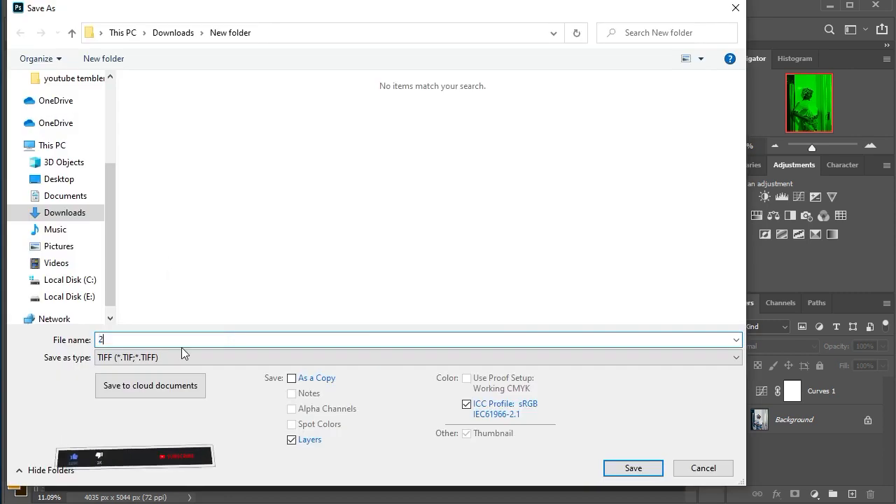
left_click(181, 357)
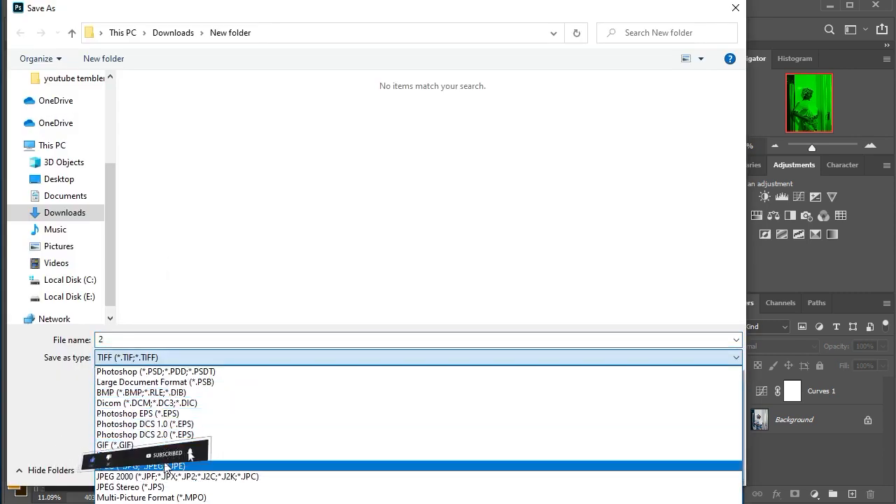
left_click(175, 465)
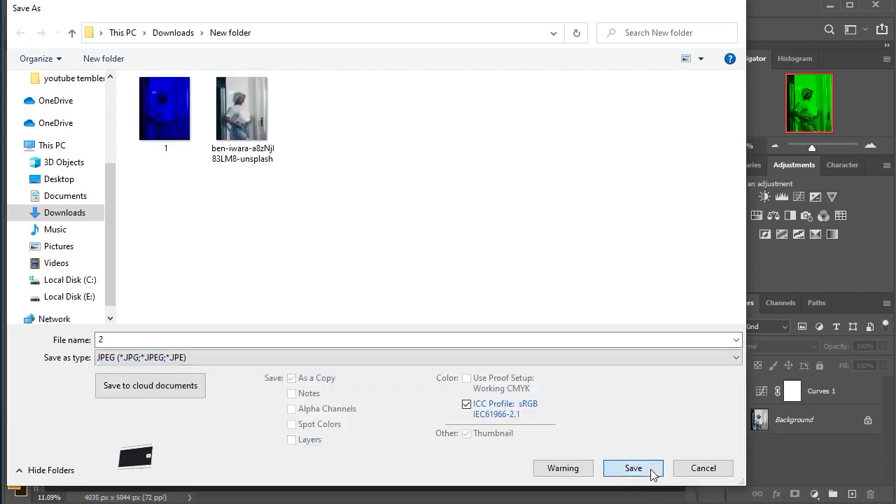
left_click(651, 470)
left_click(524, 74)
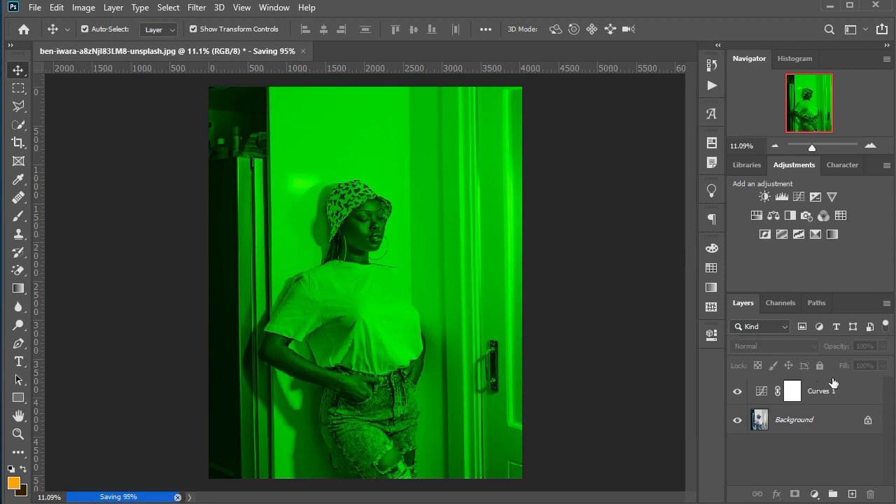
Step: Replace the Curves layer with a new Curves adjustment and pull its Green curve down to input 242, output 12
left_click_drag(842, 390, 870, 498)
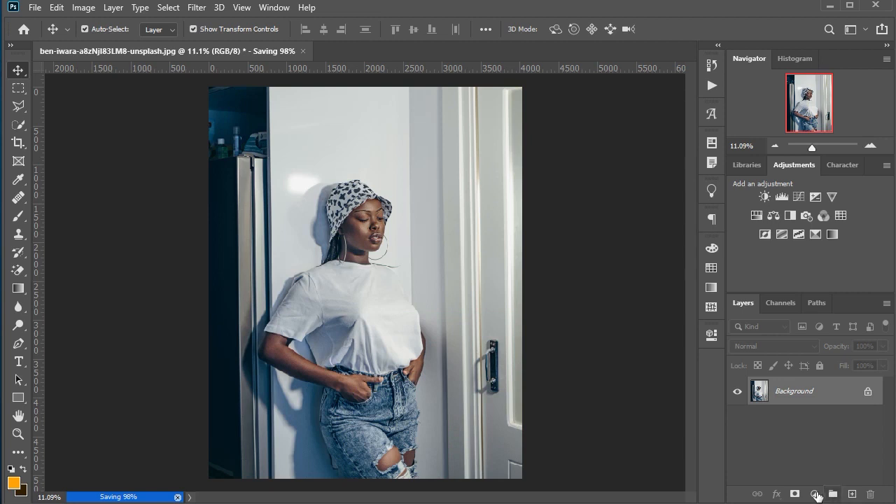
left_click(815, 494)
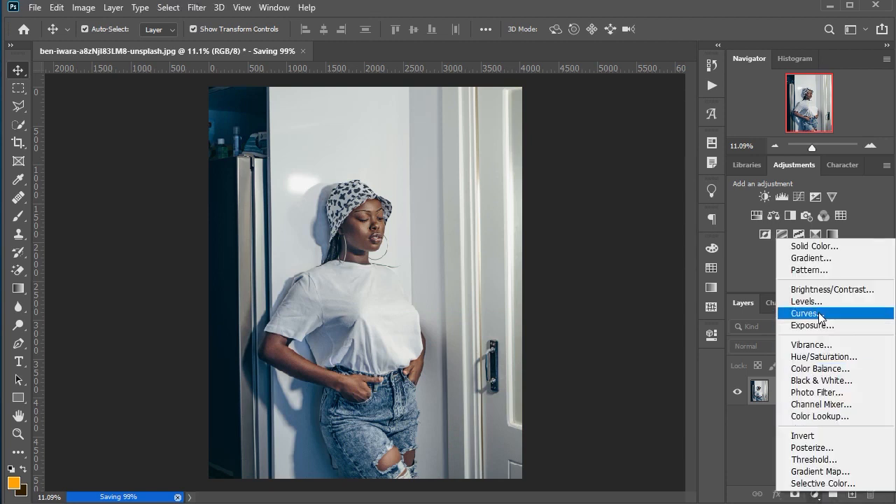
left_click(804, 314)
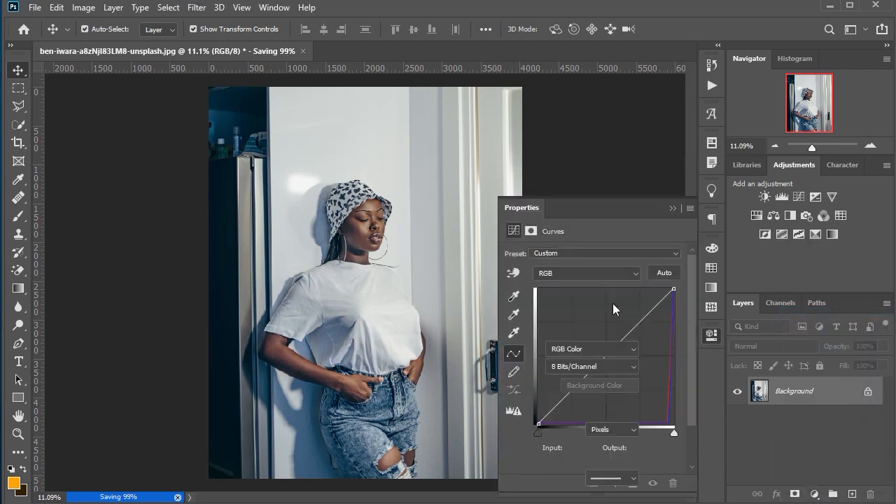
left_click(592, 277)
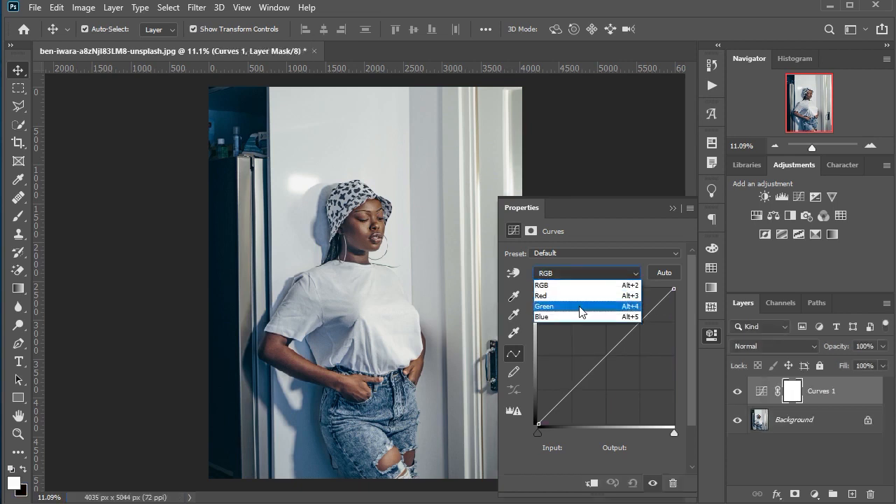
left_click(579, 311)
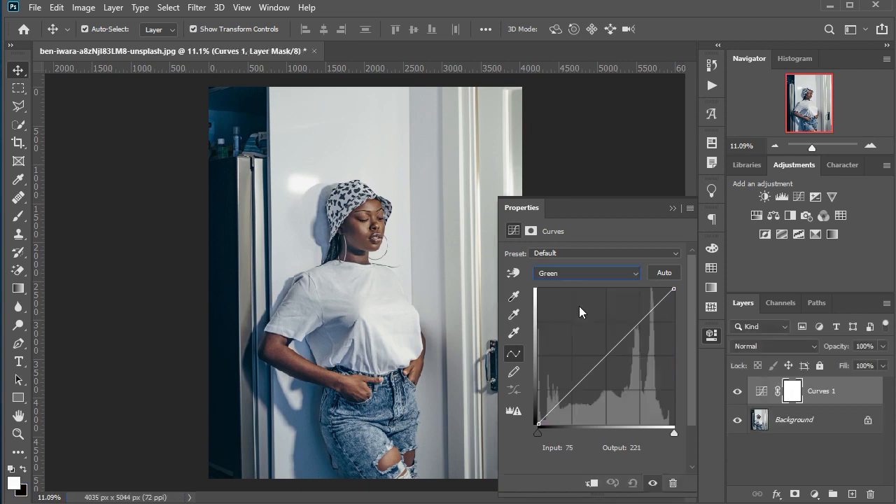
left_click_drag(657, 305, 668, 419)
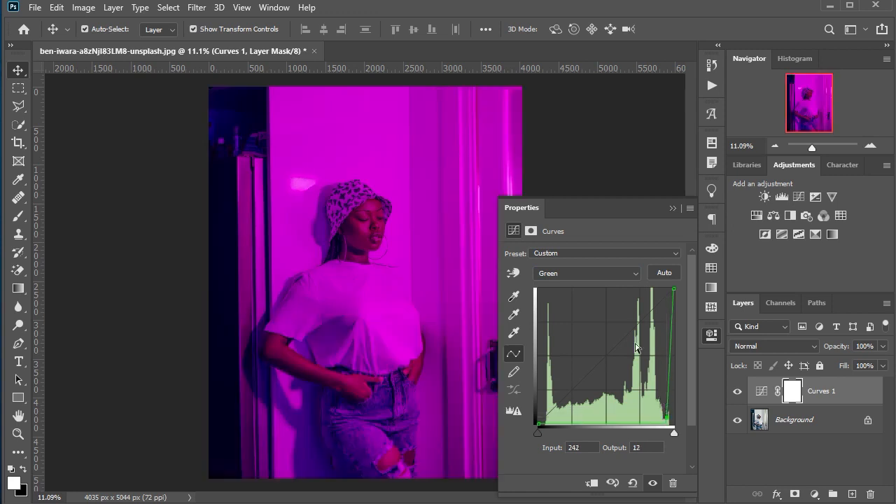
Step: Pull the Blue curve of the new adjustment down to input 248, output 29
left_click(604, 275)
left_click(594, 316)
left_click_drag(638, 350, 669, 407)
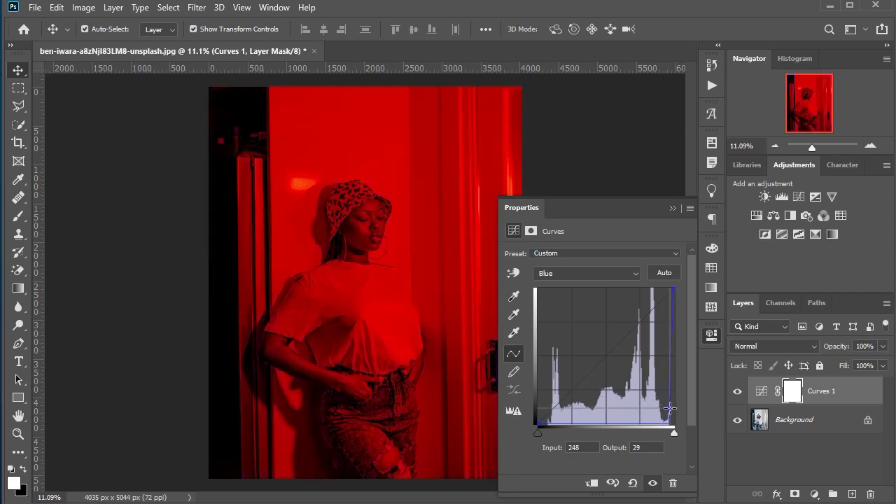
Step: Save the red-tinted image as a JPEG named 3 in New folder, accepting the JPEG options
left_click(672, 207)
left_click(33, 7)
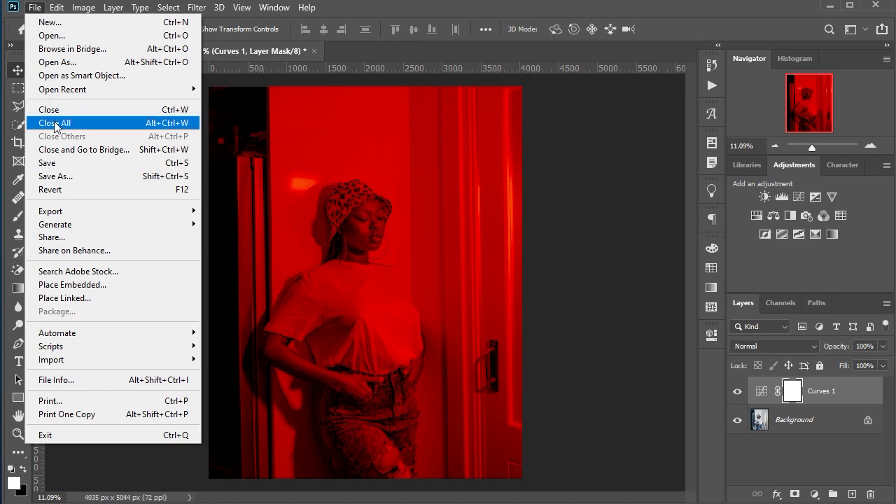
left_click(61, 175)
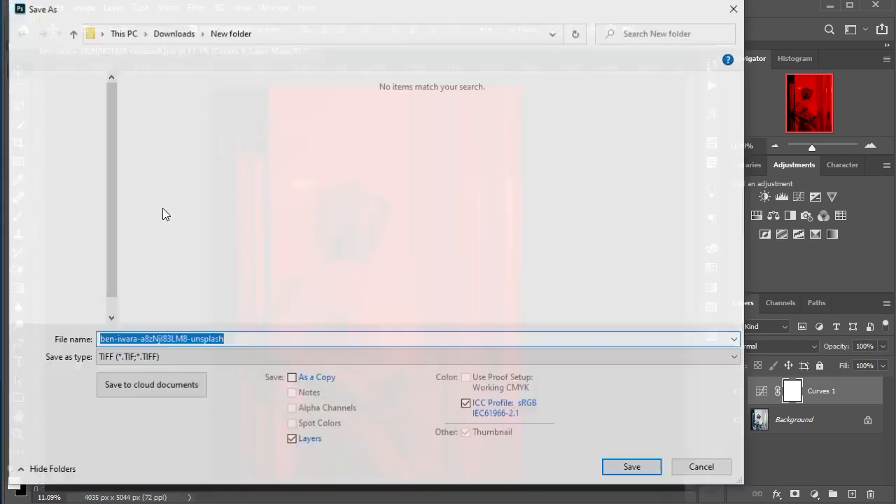
type("3")
left_click(215, 357)
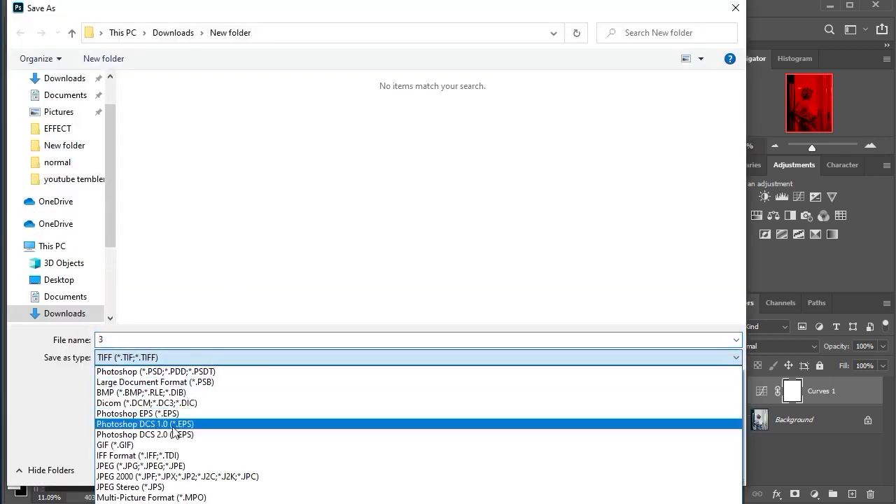
left_click(175, 463)
left_click(608, 468)
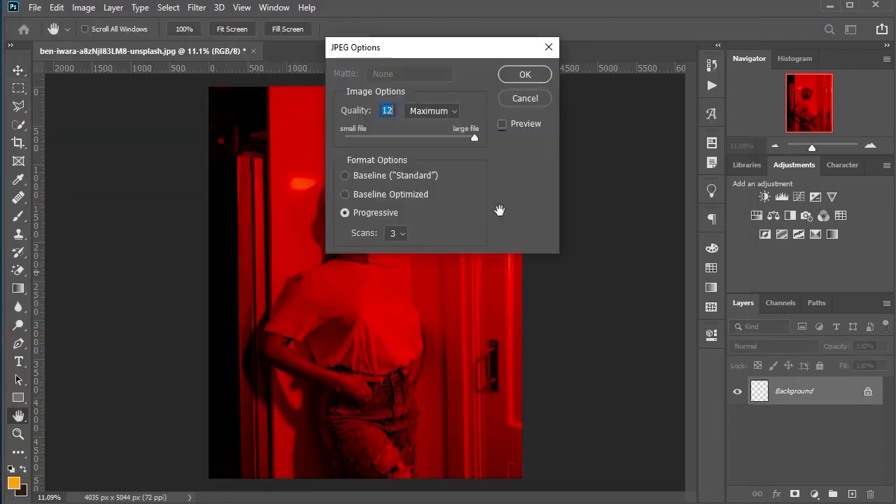
left_click(534, 76)
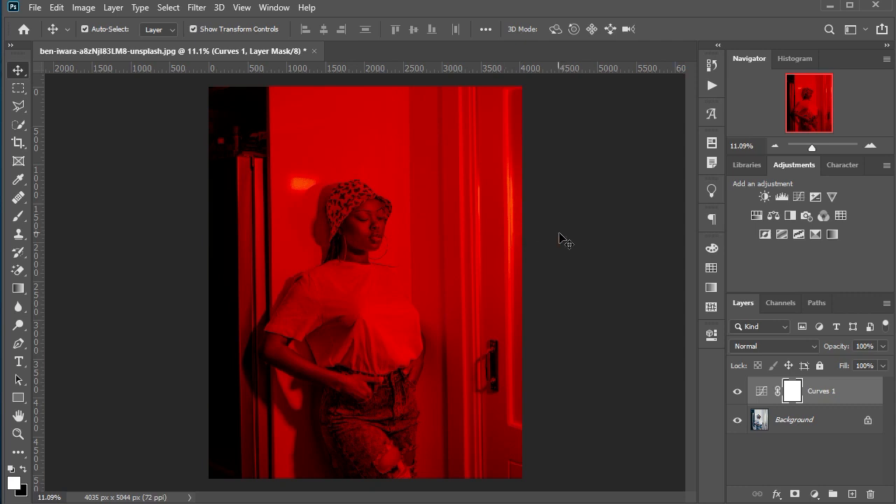
Step: Delete the Curves adjustment layer from the portrait and open the red-tinted image 3 from New folder
left_click_drag(846, 392, 870, 494)
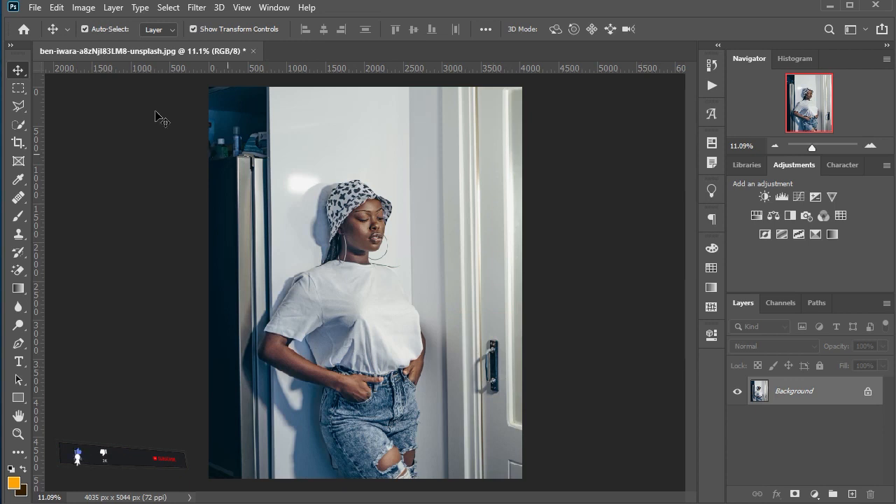
left_click(34, 8)
left_click(49, 35)
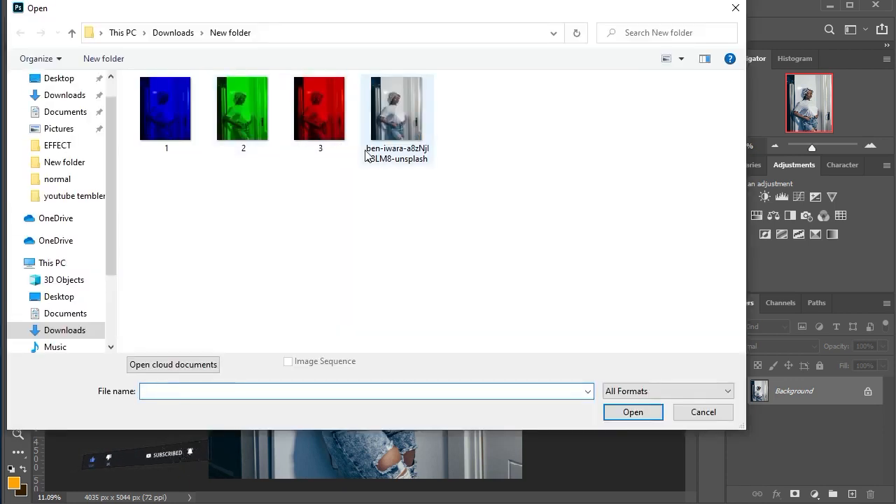
left_click(322, 119)
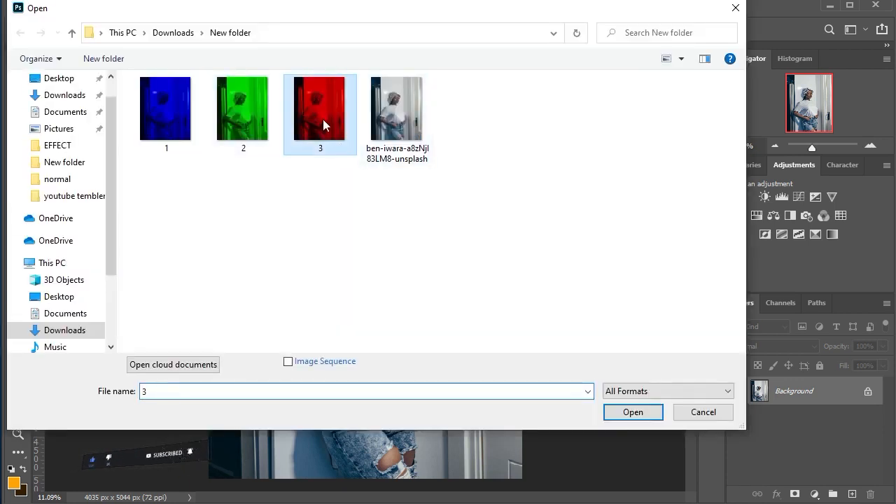
left_click(651, 414)
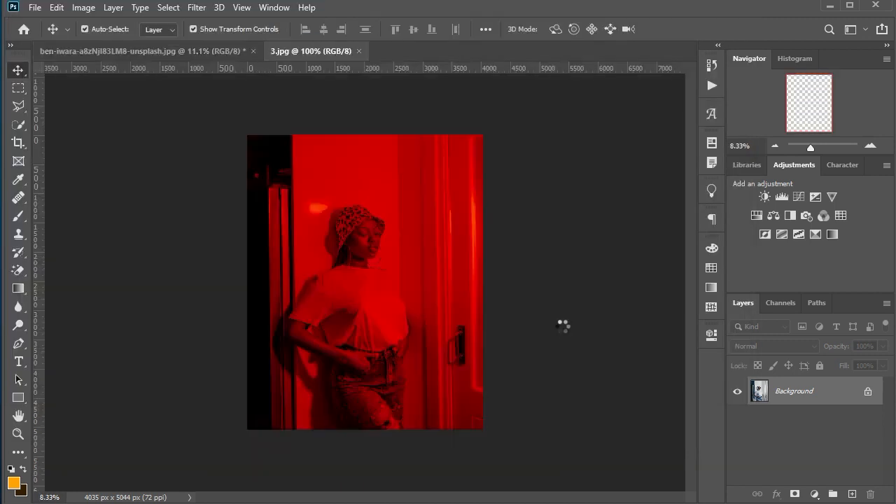
Step: Place the green-tinted image 2 from New folder as an embedded layer over the red background
left_click(34, 8)
left_click(99, 285)
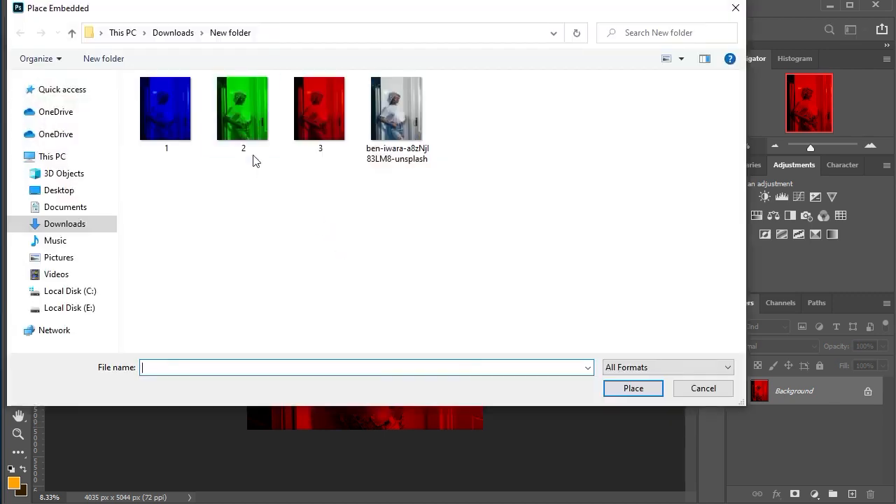
left_click(254, 134)
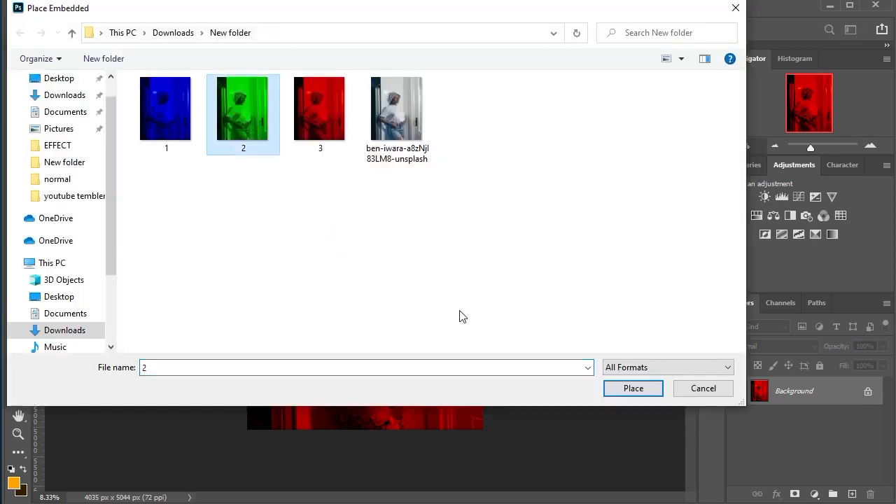
left_click(627, 390)
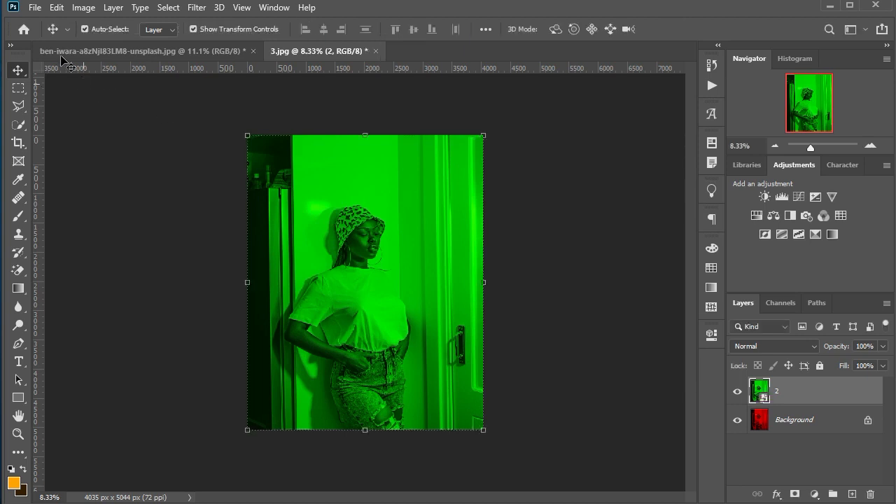
Step: Place the blue-tinted image 1 from New folder as an embedded layer above layer 2
left_click(34, 7)
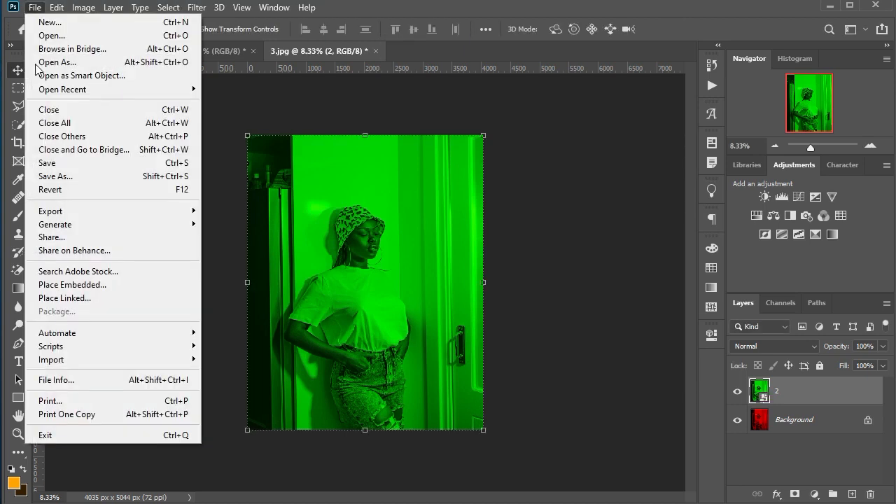
left_click(75, 285)
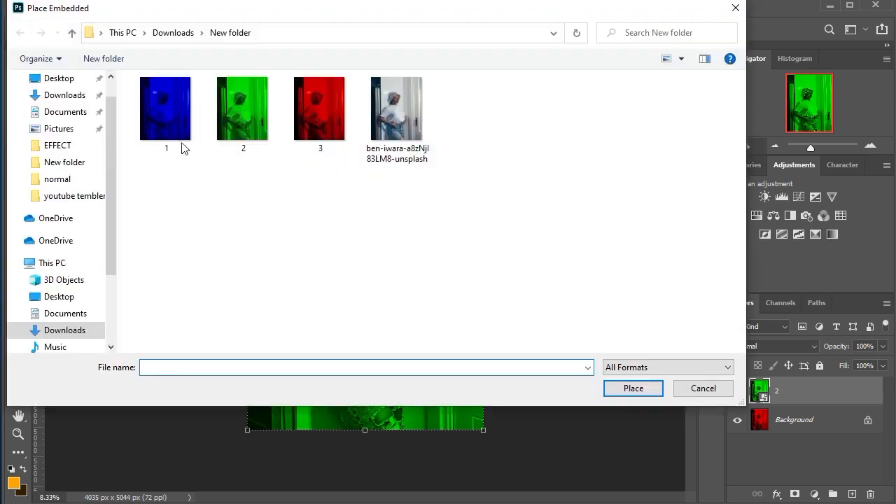
left_click(180, 137)
left_click(628, 389)
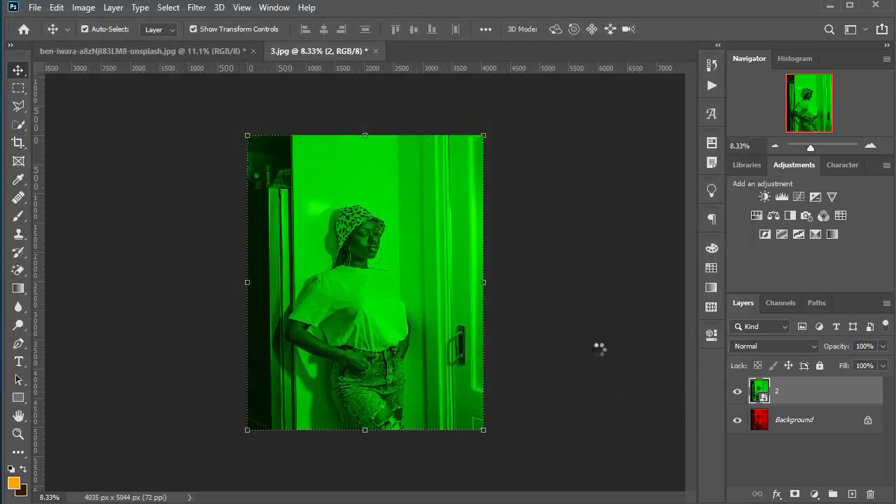
Step: Set the blend mode of layers 1 and 2 to Screen
left_click(781, 348)
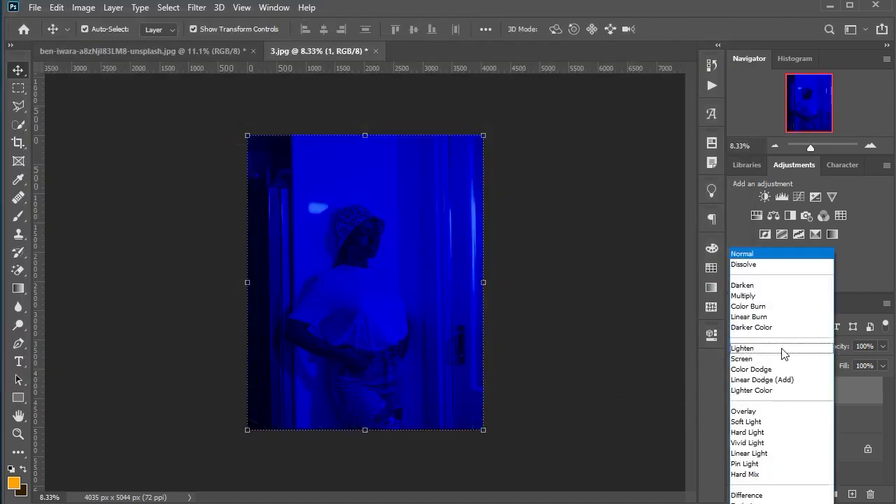
left_click(781, 359)
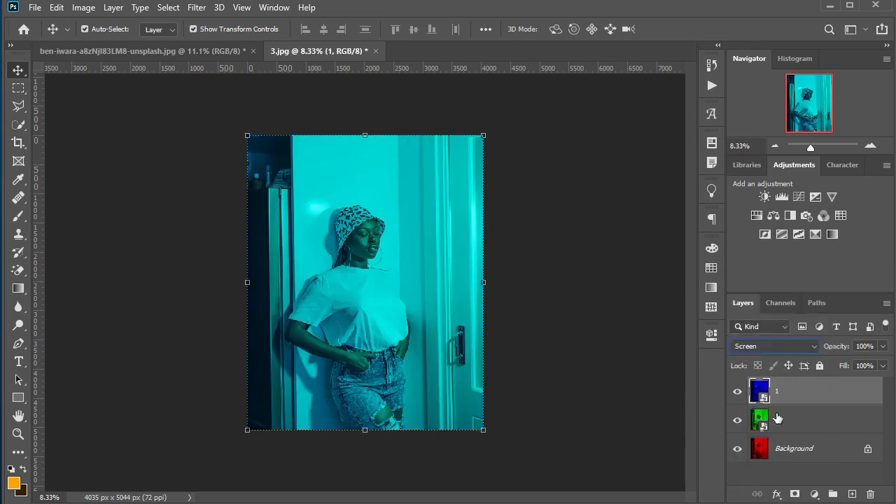
left_click(789, 418)
left_click(775, 346)
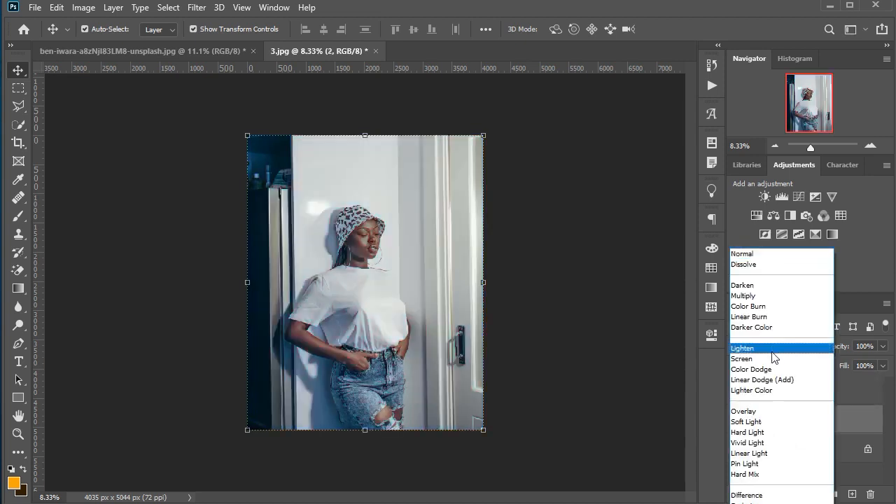
left_click(770, 359)
left_click(630, 381)
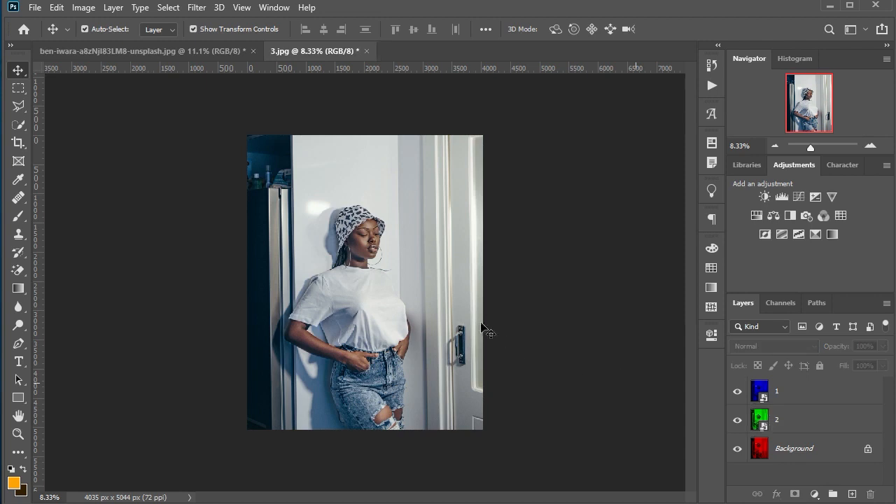
Step: Nudge the blue layer 1 slightly left and the green layer 2 slightly right to offset the color channels
left_click(424, 323)
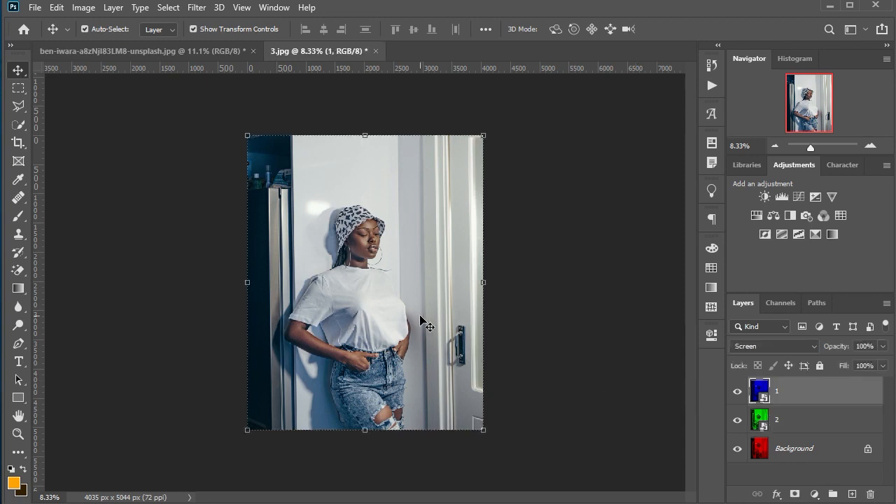
key("shift+Left")
key("shift+Left")
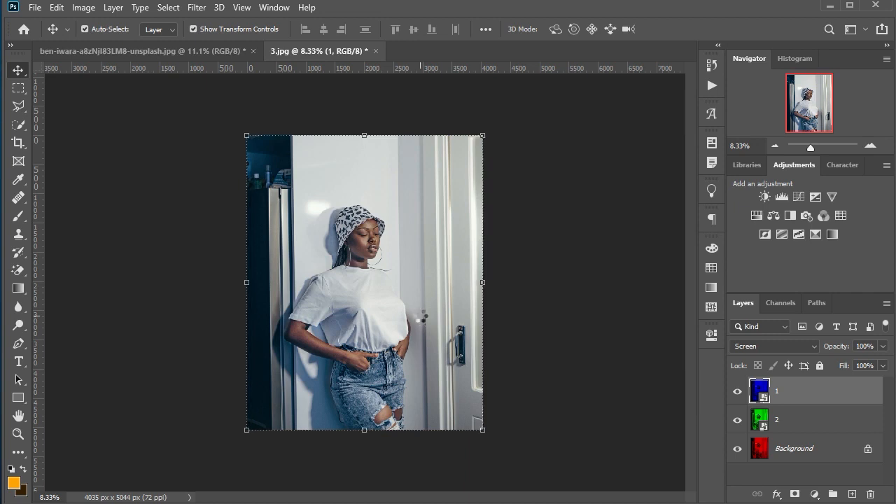
left_click(789, 424)
key("shift+Right")
key("shift+Right")
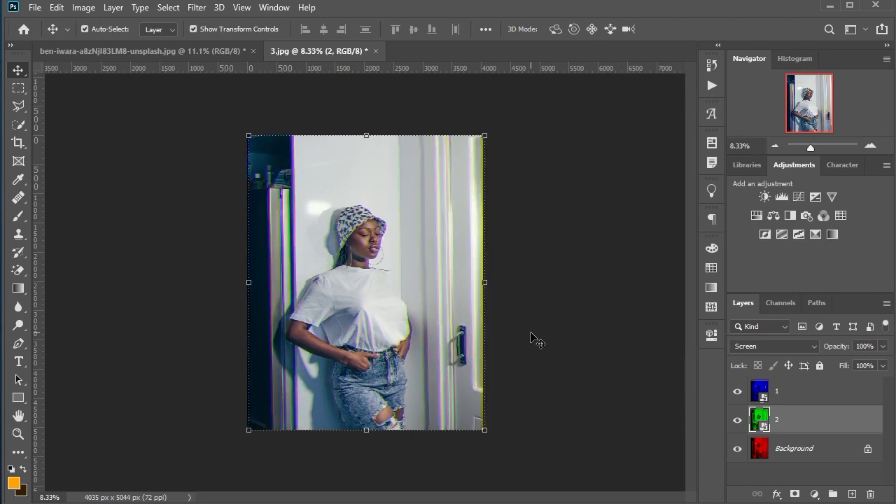
left_click(531, 334)
Step: Crop the colored fringe strips off the portrait's left and right edges, making the image about 3972 px wide
scroll(363, 253, "up", 3, "alt")
scroll(443, 254, "down", 2, "alt")
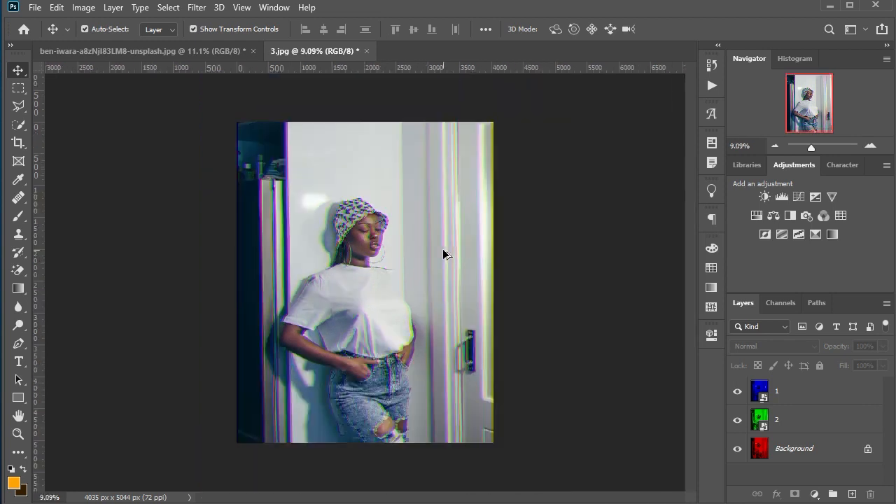
scroll(443, 254, "up", 1)
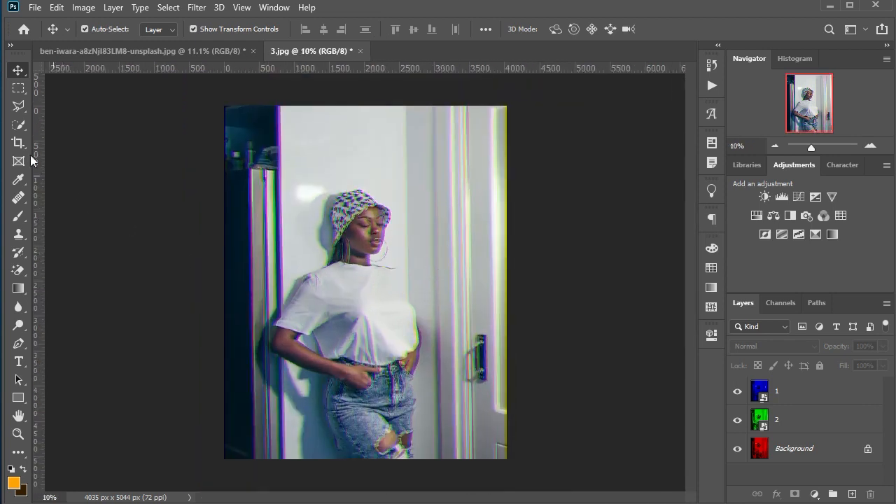
key("c")
scroll(516, 315, "up", 3)
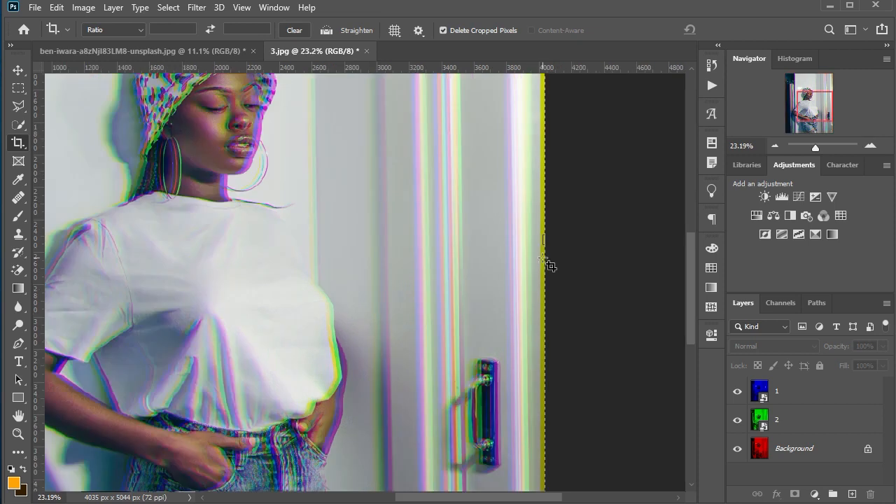
scroll(547, 240, "up", 5)
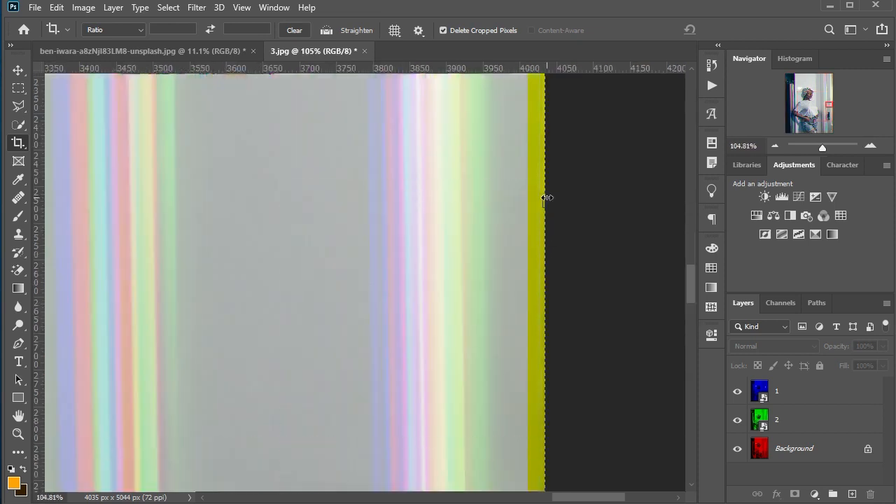
left_click_drag(539, 199, 533, 201)
left_click_drag(574, 499, 283, 500)
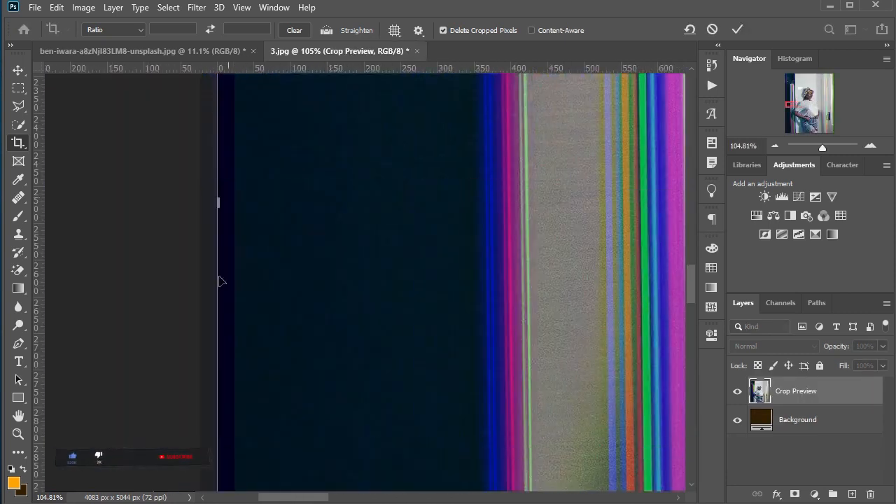
left_click_drag(217, 202, 232, 202)
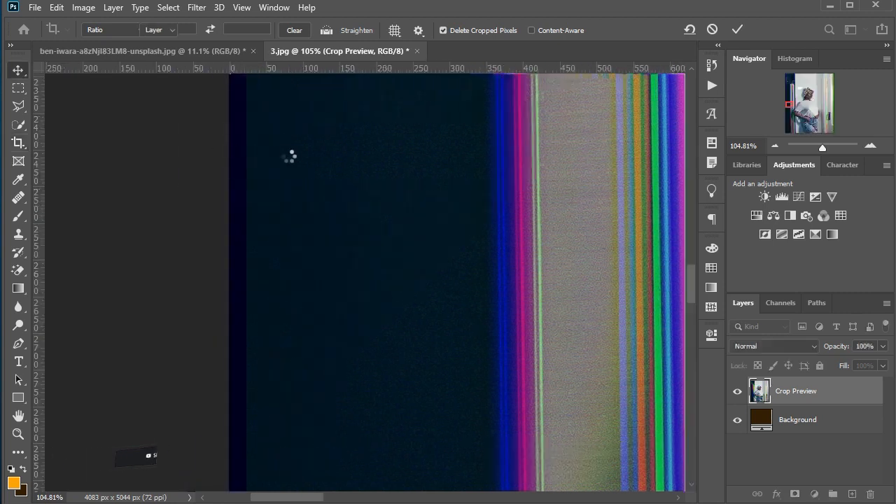
key("v")
scroll(357, 142, "down", 10)
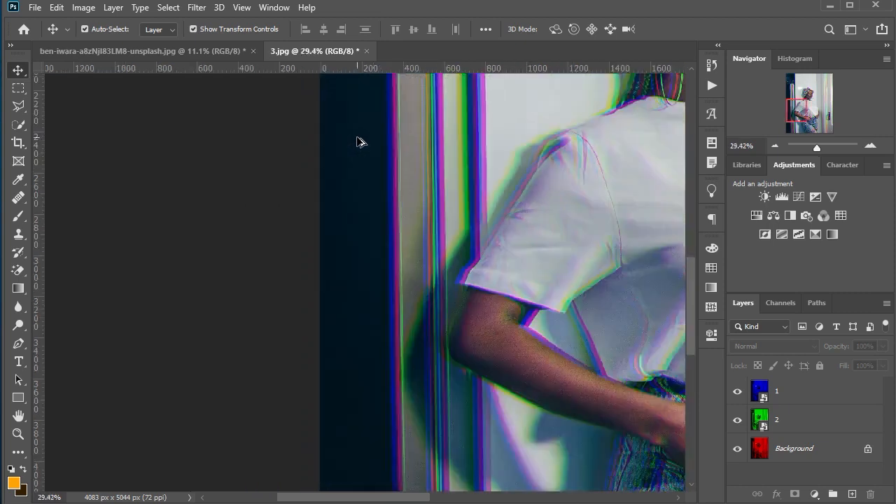
scroll(356, 143, "up", 3)
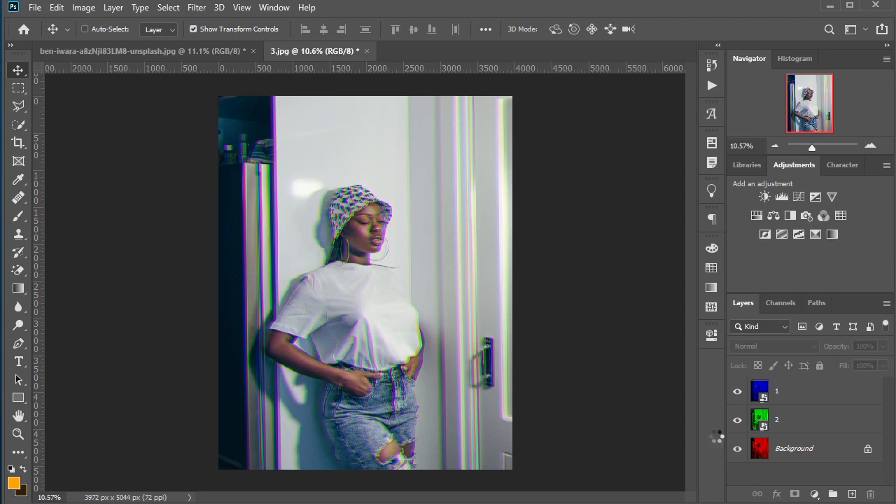
Step: Stamp all visible layers into a new top layer and convert it to a smart object
key("ctrl+shift+alt+n")
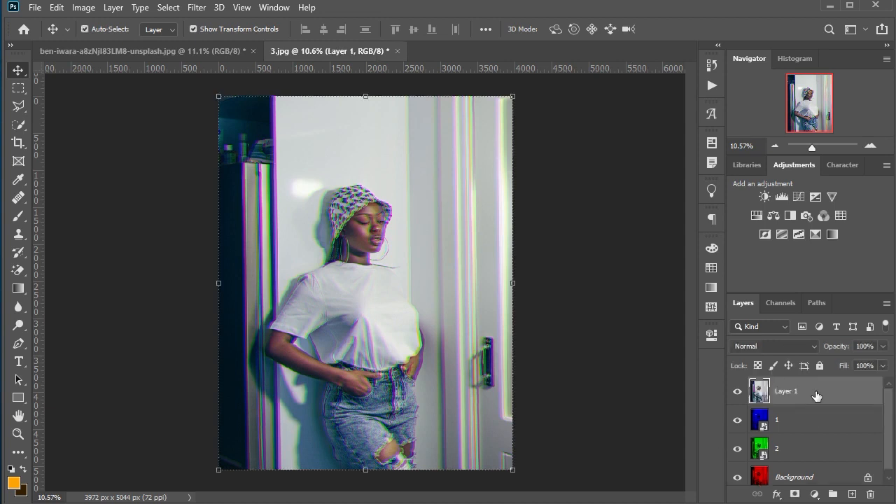
right_click(815, 387)
left_click(730, 200)
Step: Open the Camera Raw Filter for Layer 1 and set Temperature to -11 and Tint to +6
left_click(199, 10)
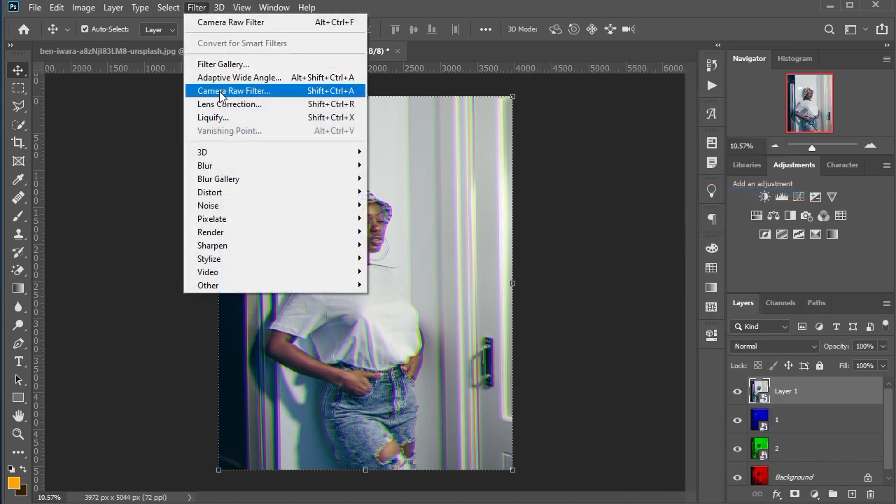
left_click(228, 92)
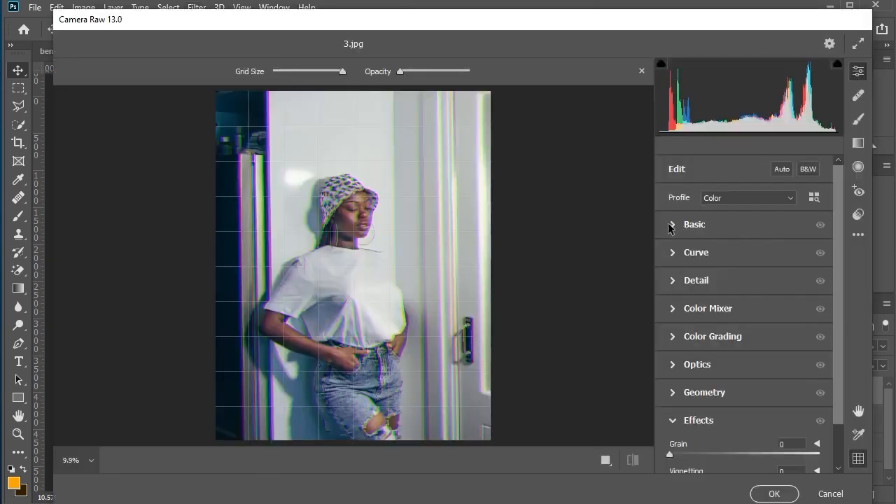
left_click(671, 224)
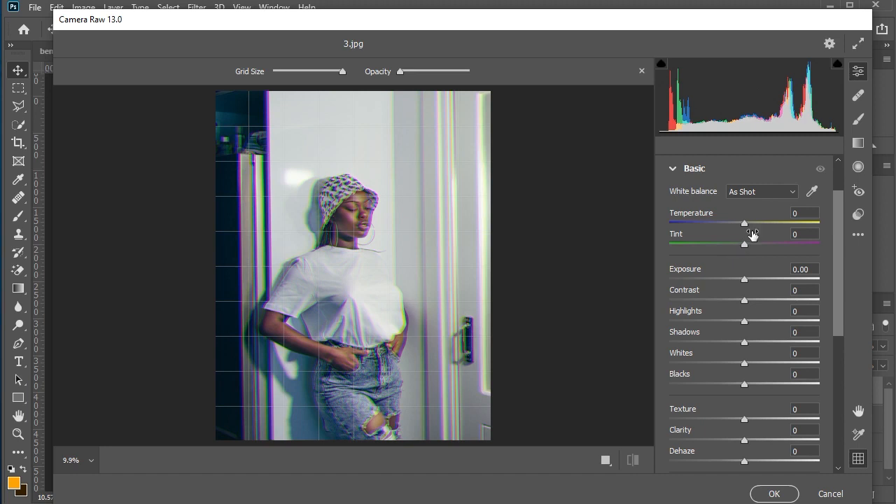
left_click_drag(743, 226, 748, 248)
Step: Set Contrast to -12, Highlights to -7, Shadows to +17, Whites to -11, Blacks to +4 and Clarity to -12
left_click_drag(744, 300, 734, 407)
scroll(747, 388, "down", 1)
left_click(739, 406)
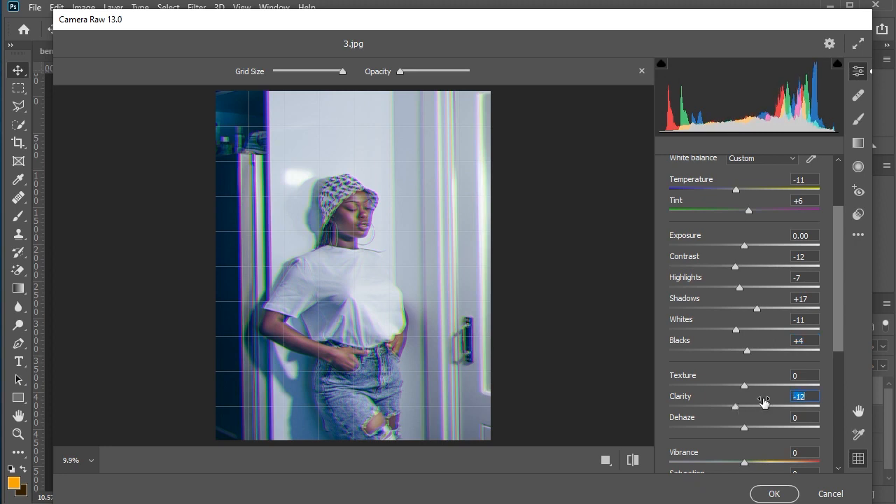
Step: Set Vibrance to +5 and Saturation to +10 in the basic adjustments
scroll(764, 399, "down", 3)
left_click_drag(745, 385, 748, 363)
scroll(750, 348, "down", 2)
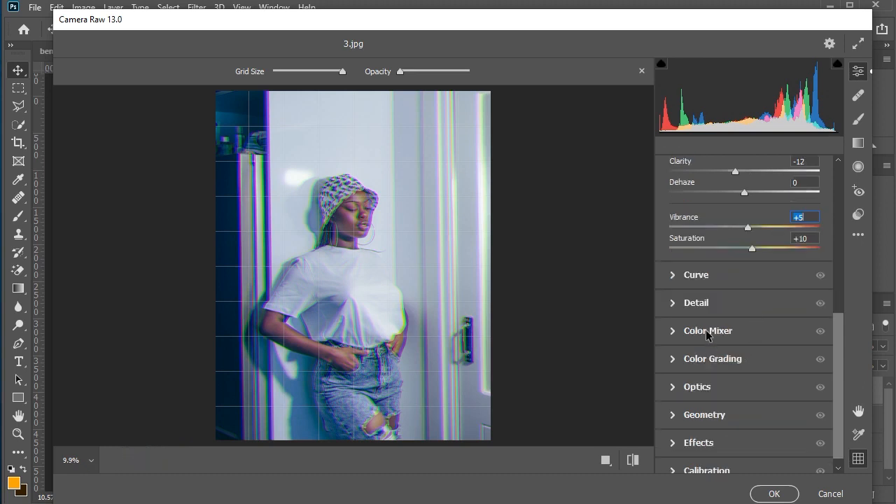
Step: Set Sharpening to 17 and Noise Reduction to 7 in the detail adjustments
left_click(689, 307)
left_click_drag(669, 315, 682, 319)
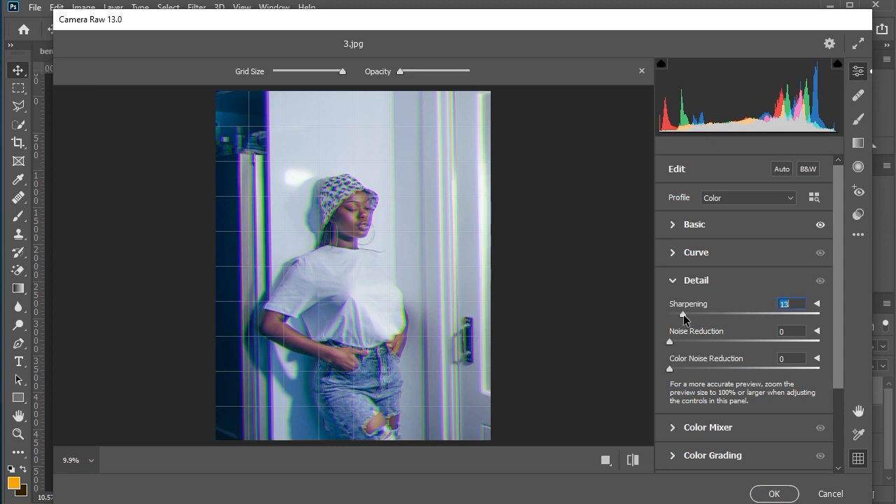
left_click_drag(687, 319, 684, 347)
Step: Increase the saturation of the reds in the Color Mixer
scroll(708, 347, "down", 2)
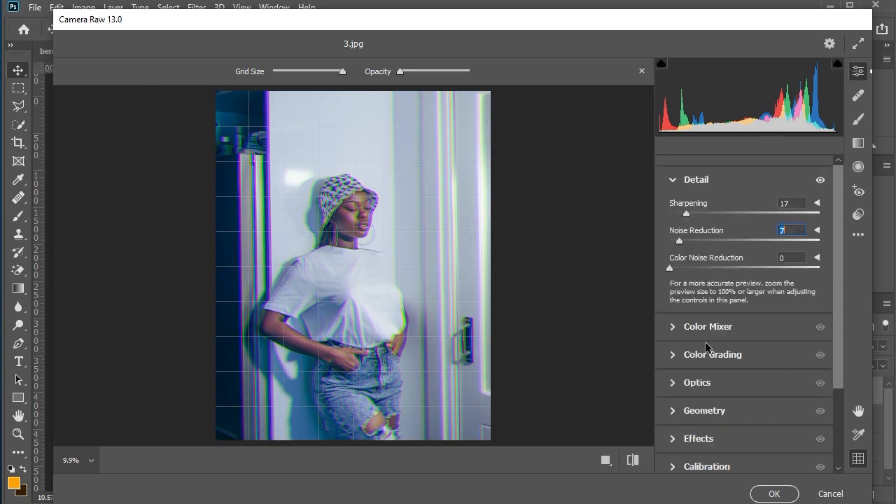
left_click(699, 326)
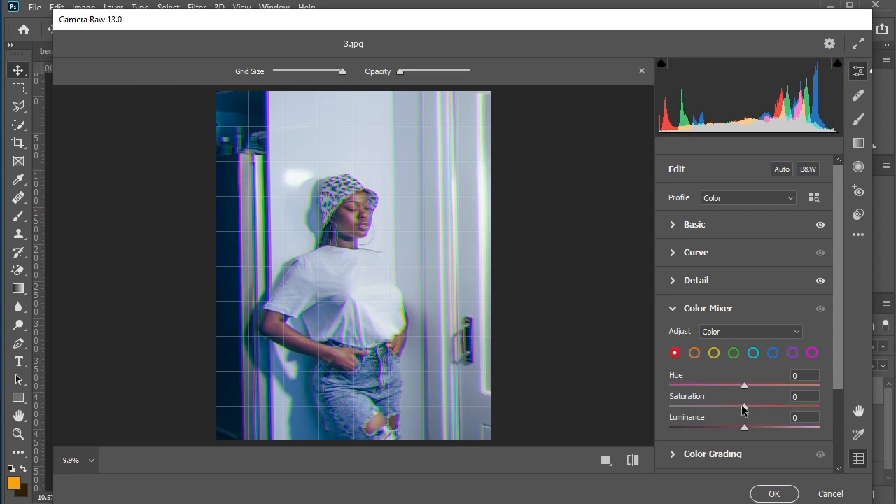
left_click_drag(745, 406, 764, 406)
left_click(779, 405)
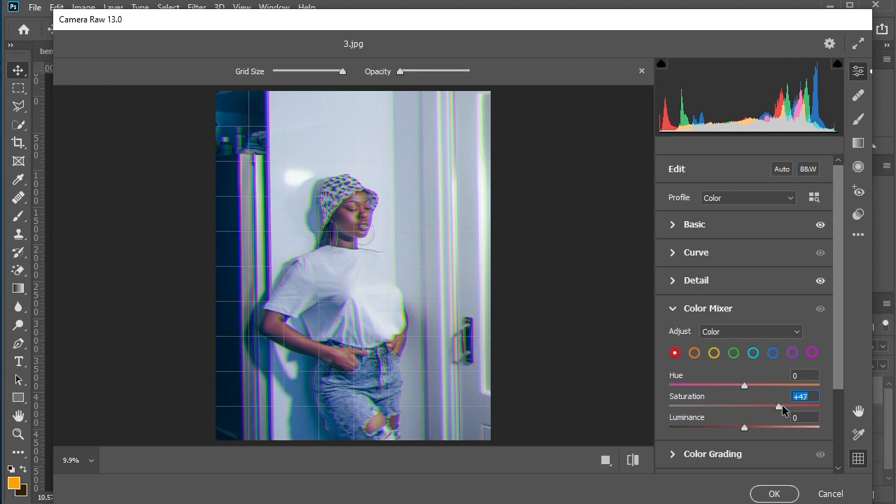
Step: Fine-tune the yellows and increase the saturation of the greens in the Color Mixer
left_click(713, 353)
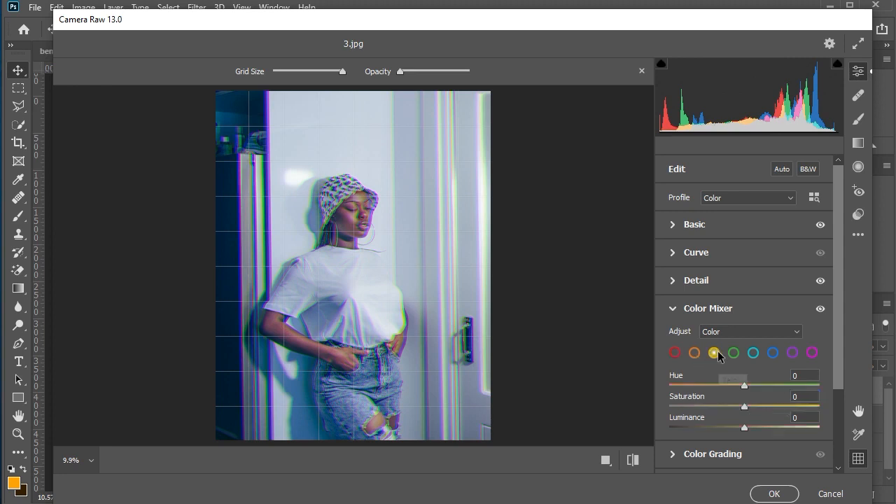
left_click(747, 408)
left_click(745, 386)
left_click(733, 353)
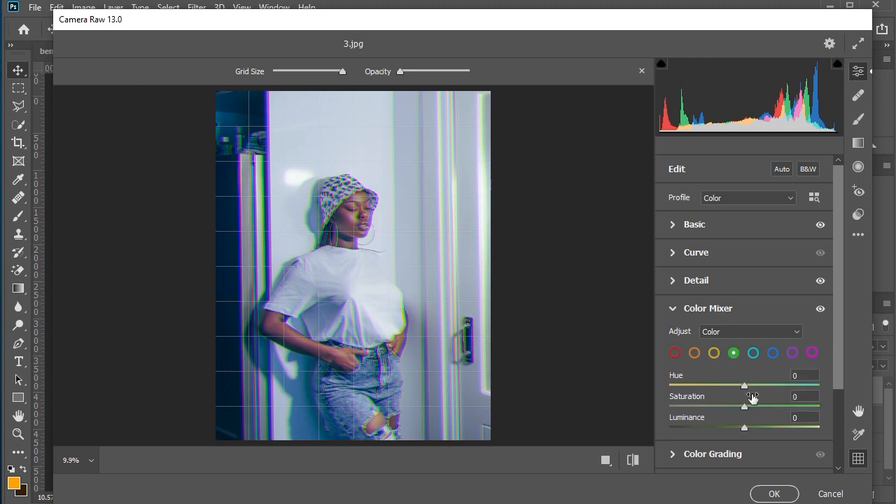
left_click_drag(744, 408, 766, 409)
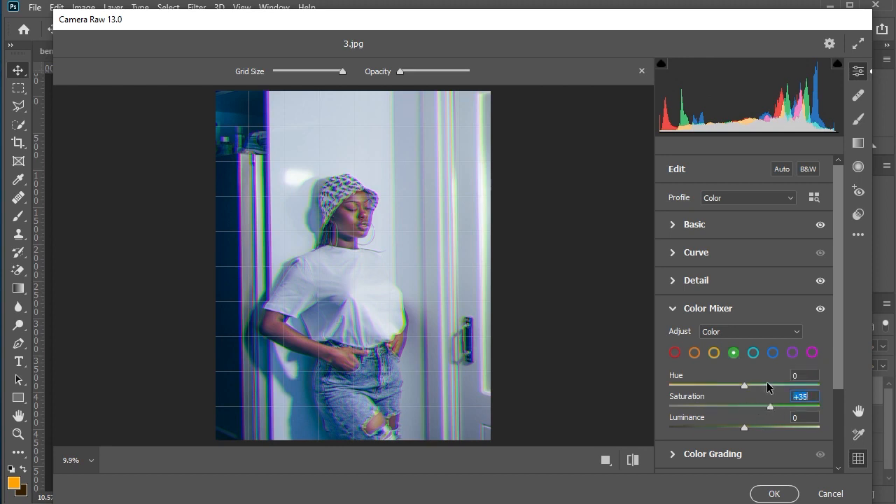
Step: Set the saturation of the blues to +32 in the Color Mixer
left_click(754, 353)
left_click(772, 353)
left_click_drag(747, 403, 770, 406)
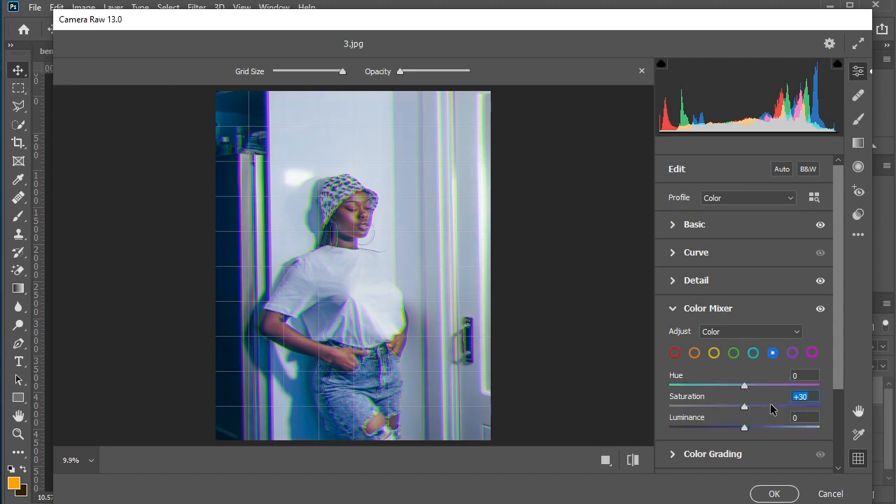
Step: Shift the hue of the purples and set the saturation of the magentas to +23 in the Color Mixer
left_click(792, 352)
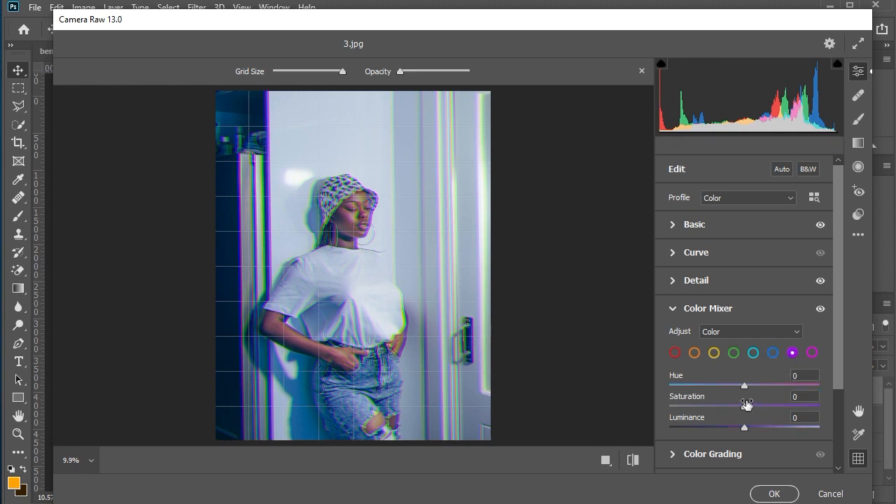
left_click(757, 385)
left_click(812, 353)
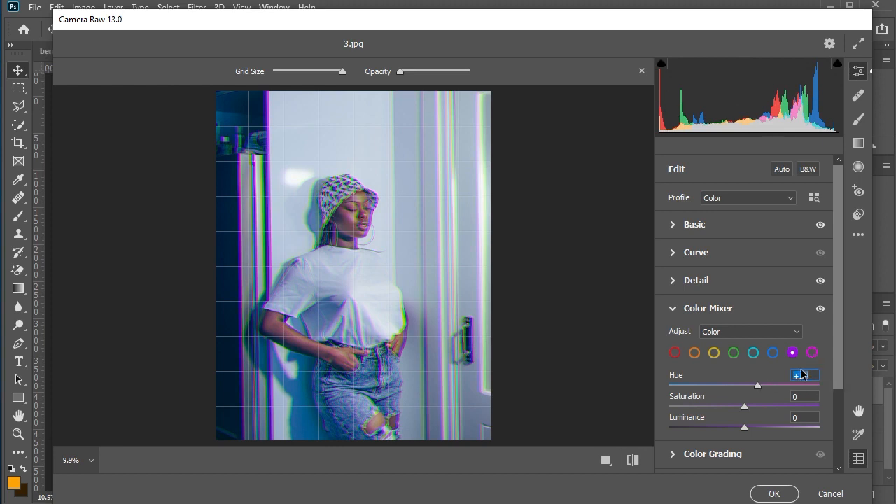
left_click(762, 408)
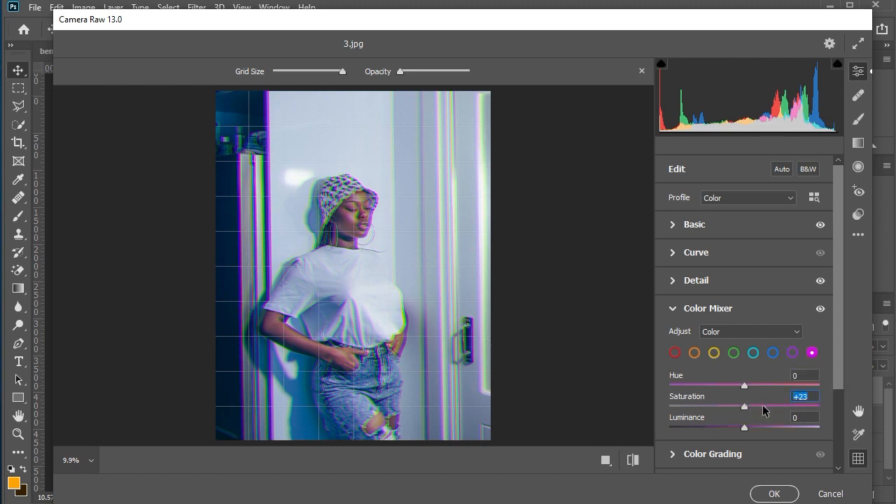
Step: Tint the midtones in Color Grading with Hue 326 and Saturation 14
scroll(765, 405, "down", 3)
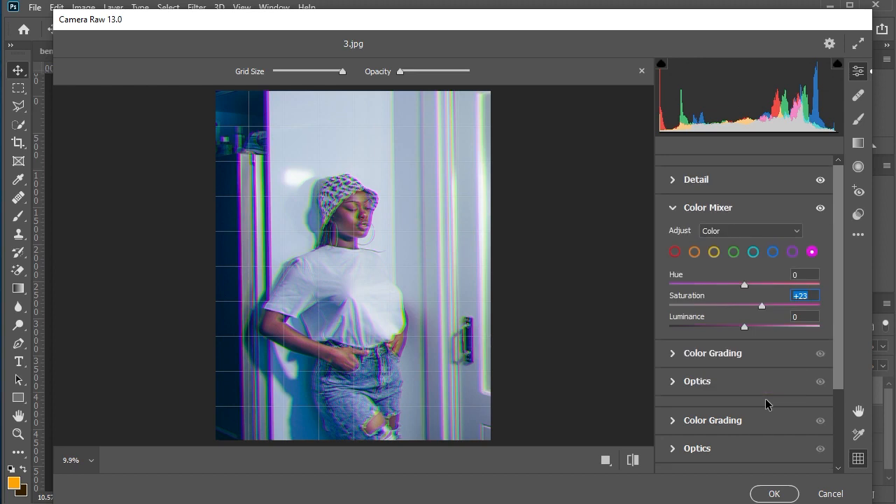
left_click(704, 348)
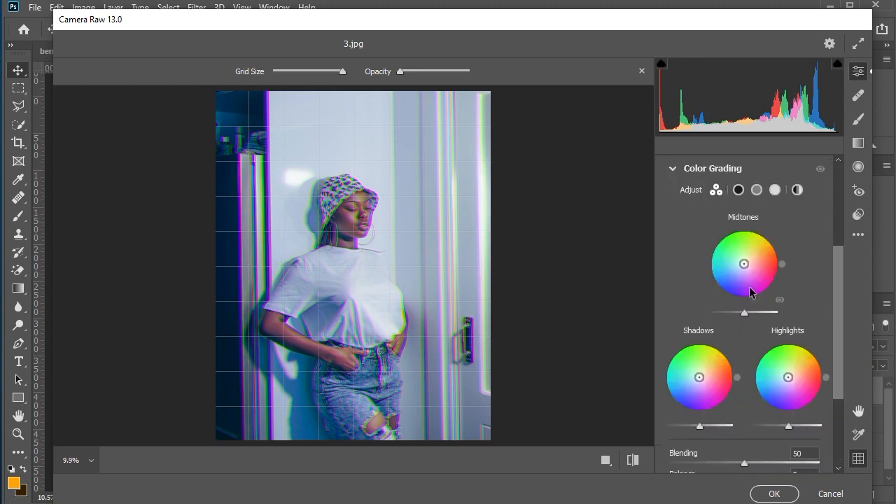
left_click(748, 222)
left_click_drag(673, 388, 805, 388)
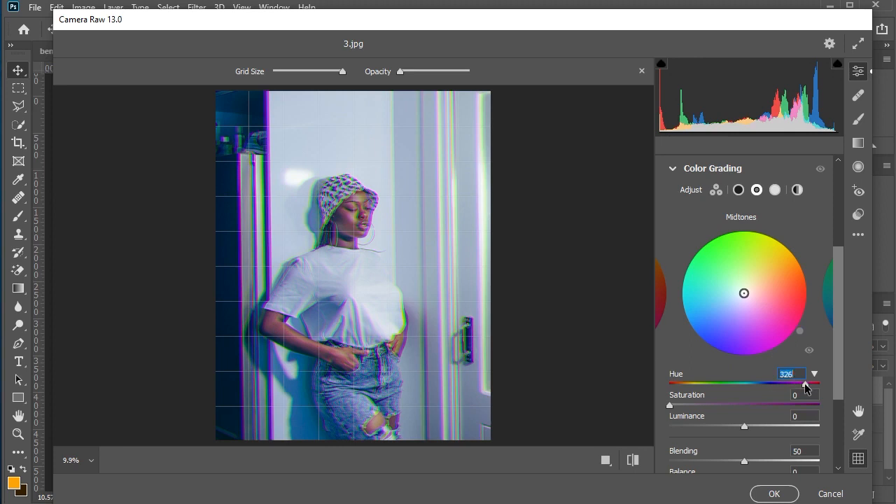
left_click_drag(670, 405, 690, 406)
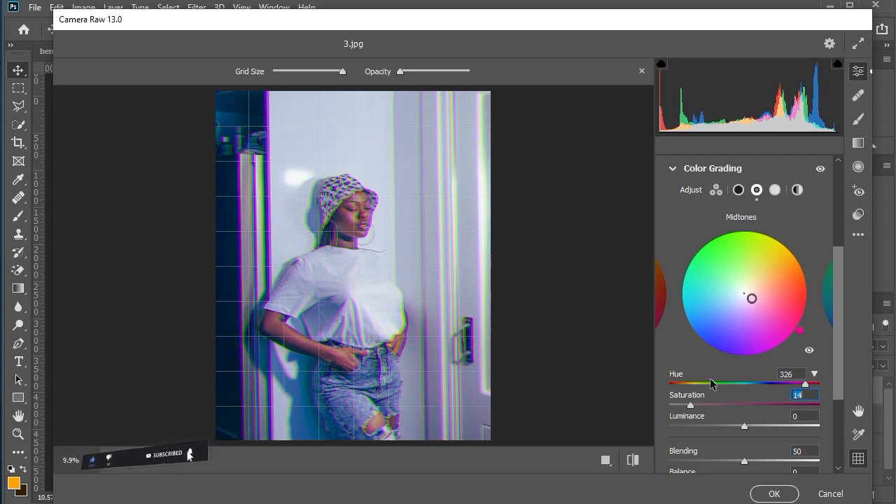
Step: Add film grain to the image with a Grain amount of 20 in the effects adjustments
scroll(709, 378, "down", 3)
scroll(711, 385, "down", 1)
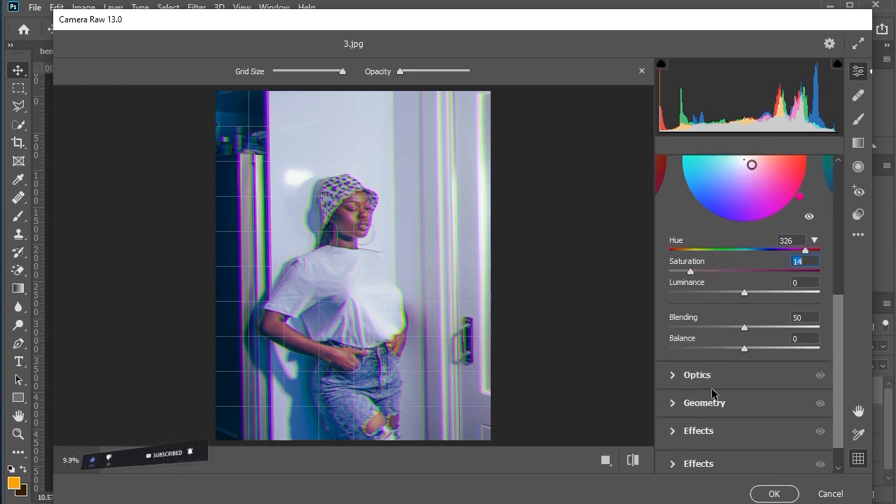
left_click(700, 431)
left_click_drag(668, 409, 701, 403)
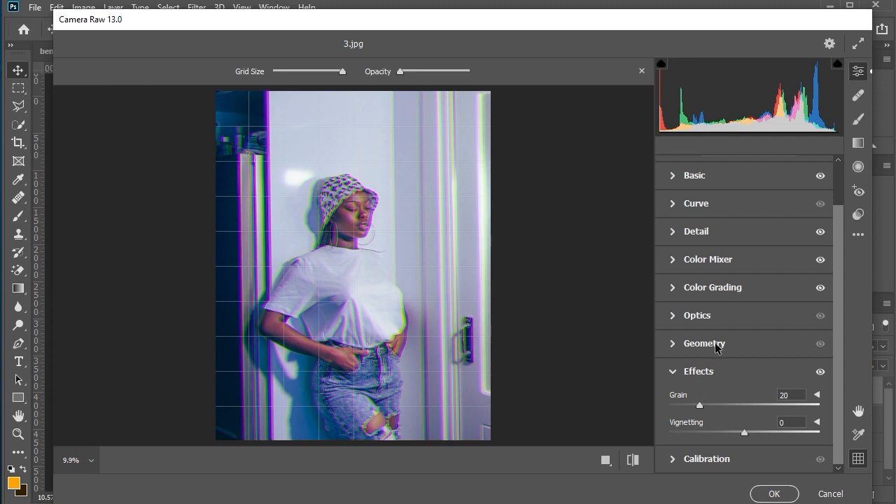
Step: Set the midtones in Color Grading to Hue 335 and Saturation 9, and apply the Camera Raw filter
left_click(715, 288)
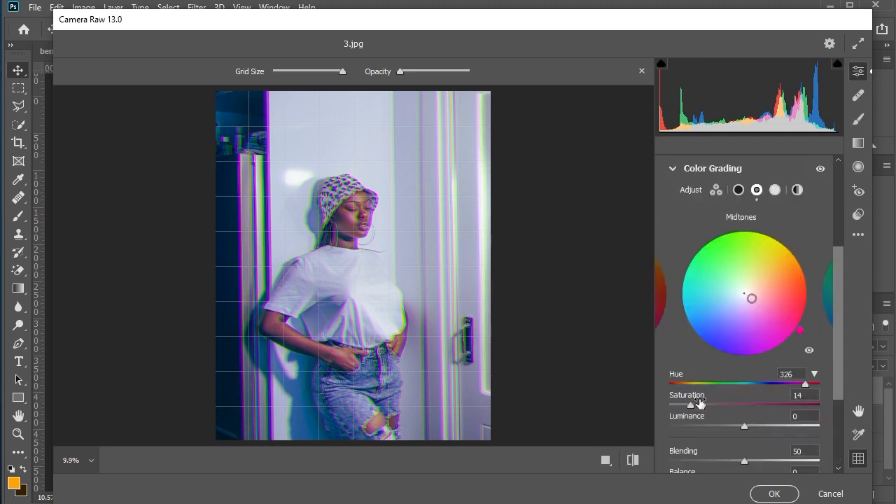
left_click_drag(691, 405, 682, 405)
left_click(808, 385)
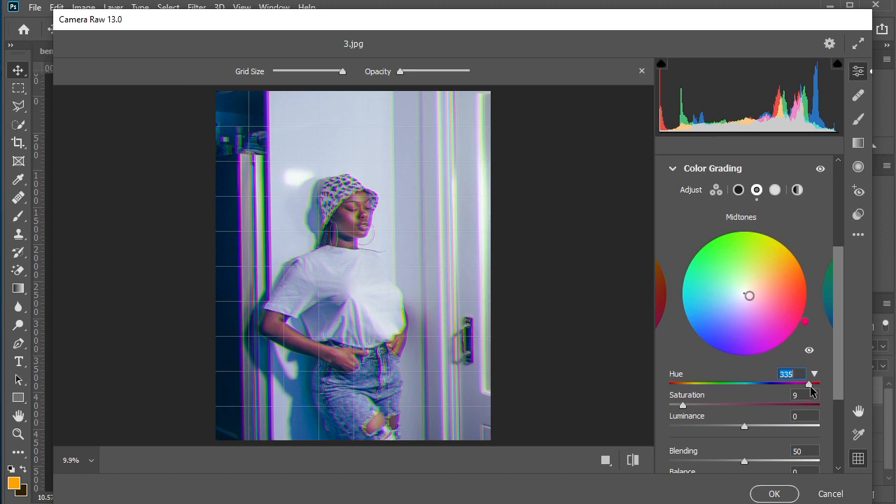
left_click(784, 496)
left_click(773, 492)
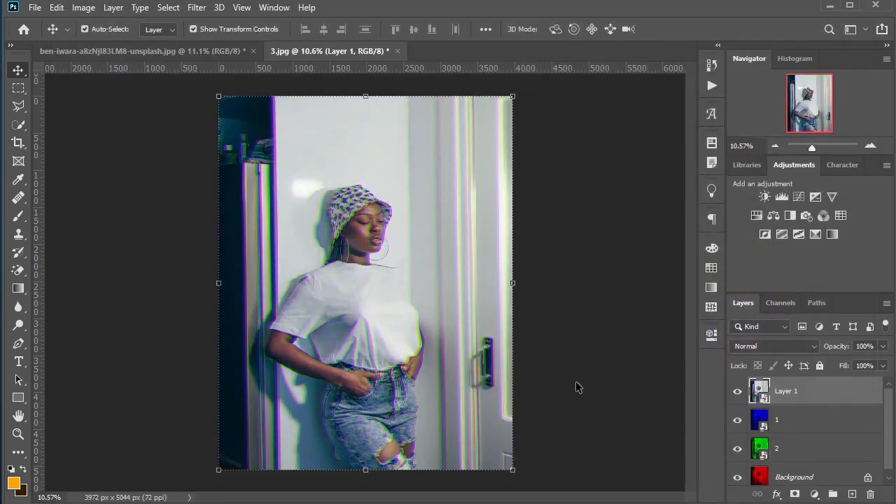